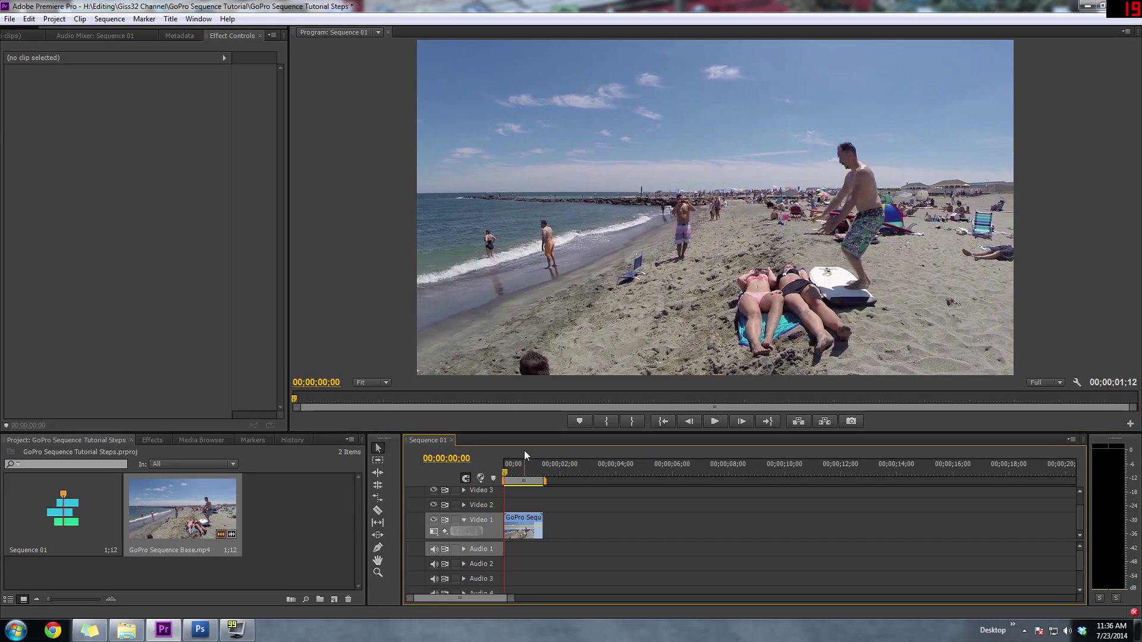
- Play the beach flip footage, then step back frame by frame to the previous pose
{"action": "key", "text": "space"}
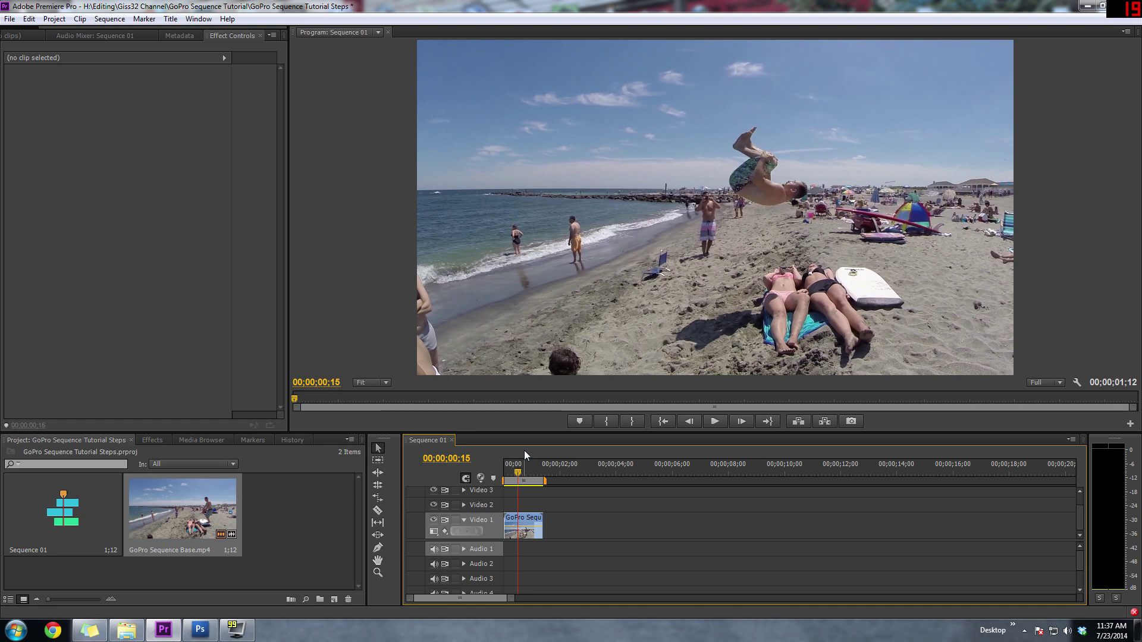
{"action": "key", "text": "Left"}
{"action": "key", "text": "Left"}
{"action": "key", "text": "Left"}
{"action": "key", "text": "Left"}
{"action": "key", "text": "Left"}
{"action": "key", "text": "Left"}
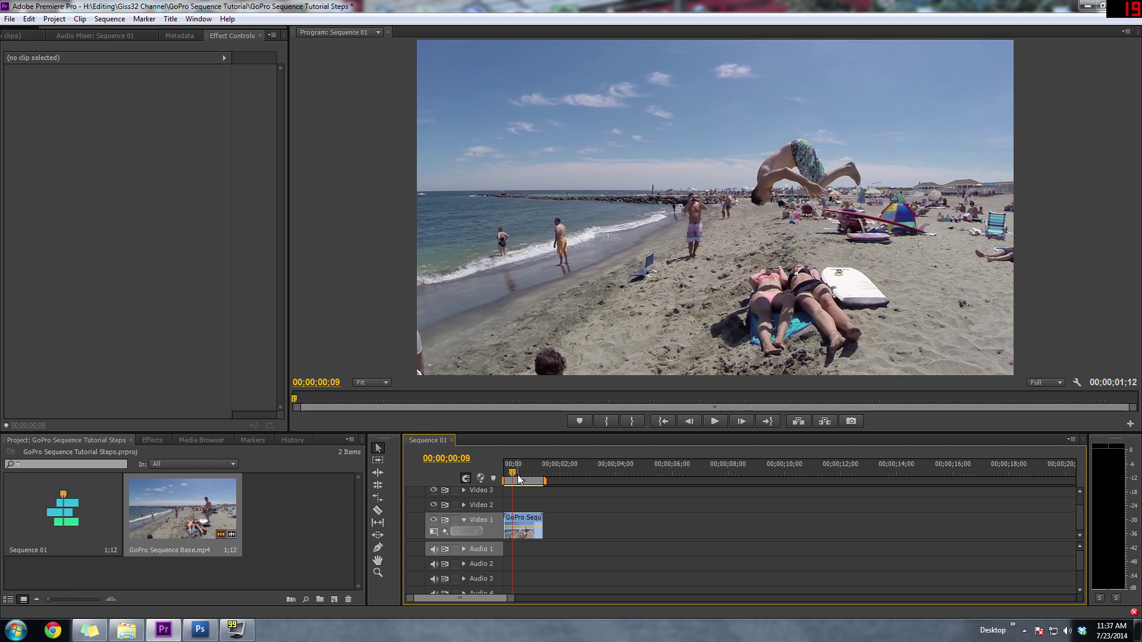
{"action": "key", "text": "Left"}
{"action": "key", "text": "Left"}
{"action": "key", "text": "Left"}
{"action": "key", "text": "Left"}
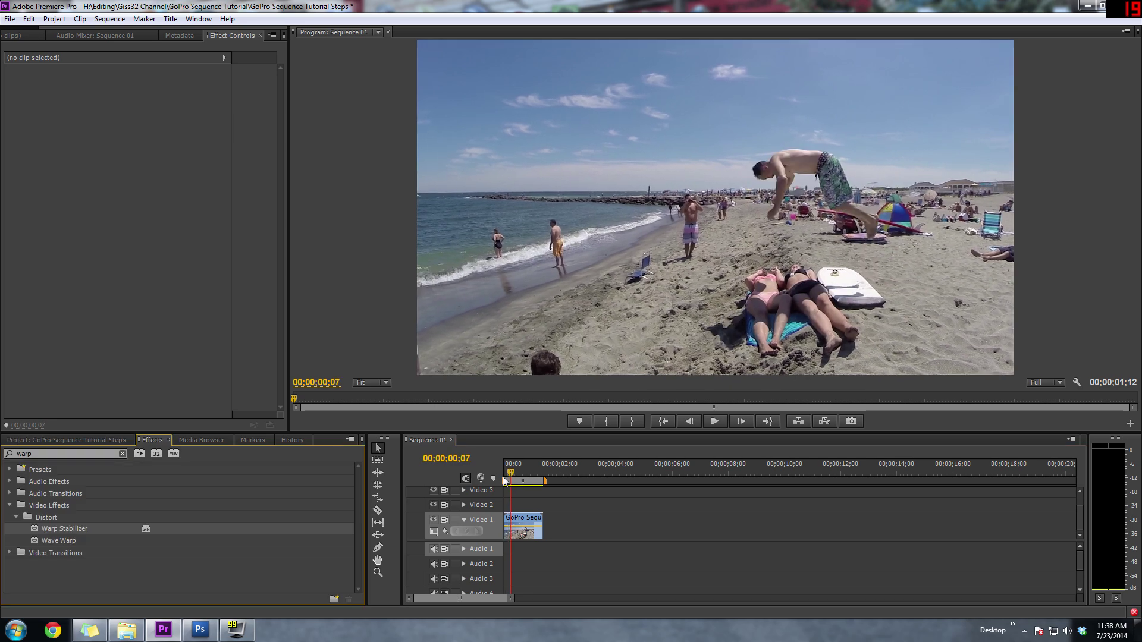
- Scrub the beach clip, then apply Warp Stabilizer from Distort to the clip on Video 1
{"action": "mouse_move", "coordinate": [509, 475]}
{"action": "left_mouse_down"}
{"action": "mouse_move", "coordinate": [533, 479]}
{"action": "mouse_move", "coordinate": [503, 475]}
{"action": "left_mouse_up"}
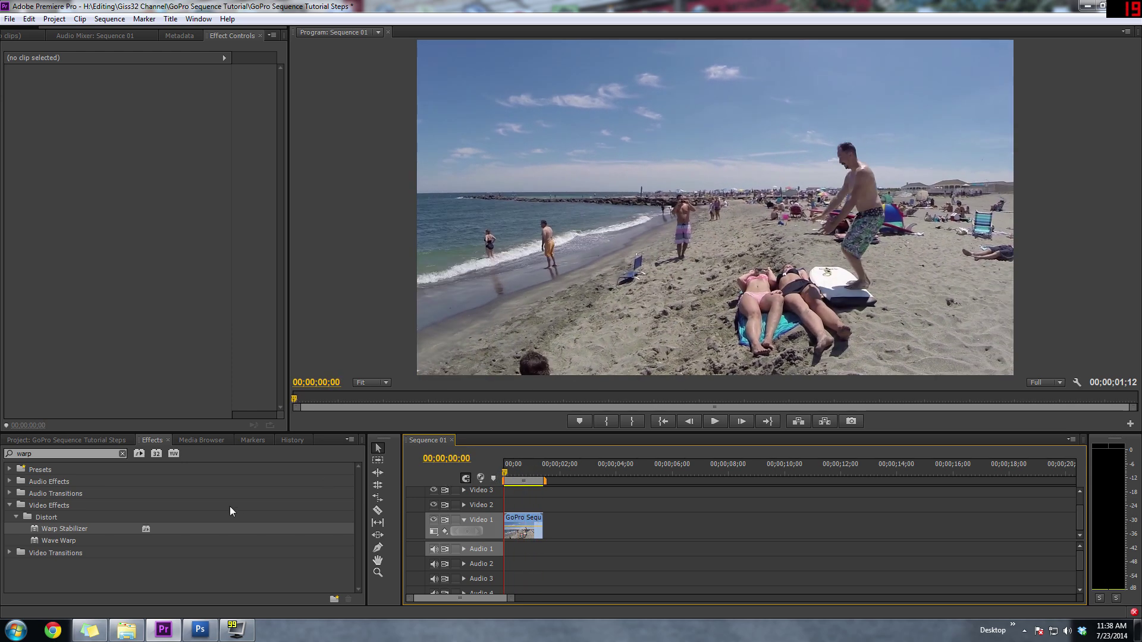
{"action": "left_click", "coordinate": [99, 531]}
{"action": "left_click_drag", "start_coordinate": [98, 528], "coordinate": [523, 526]}
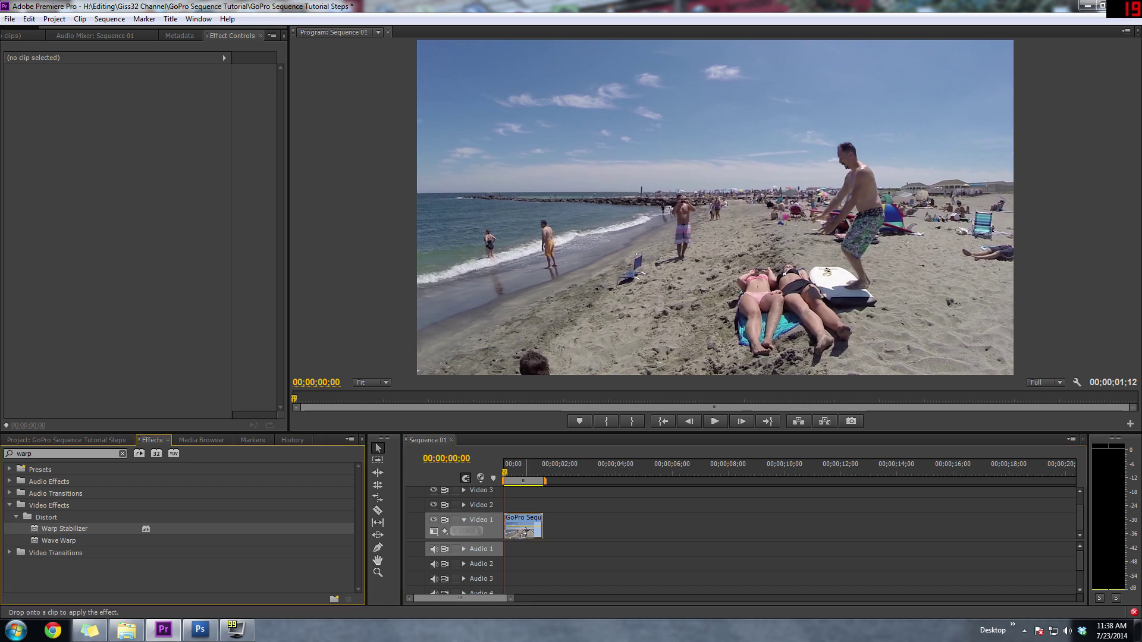
{"action": "left_click_drag", "start_coordinate": [523, 526], "coordinate": [527, 536]}
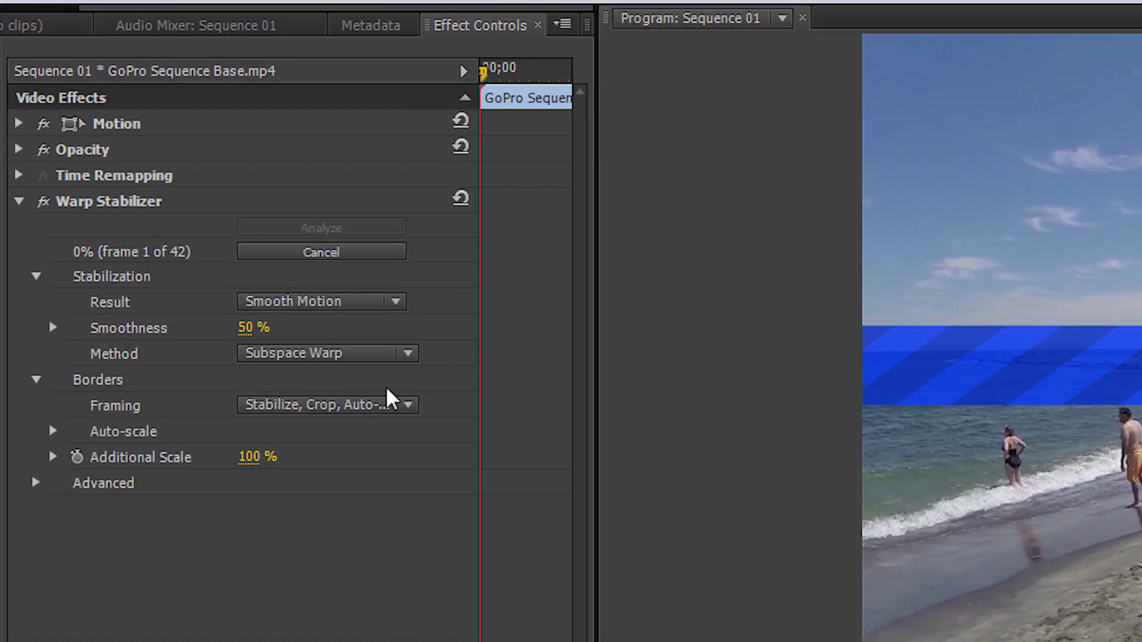
- Cancel the default analysis, set the Warp Stabilizer Result to No Motion, and reanalyze
{"action": "left_click", "coordinate": [336, 254]}
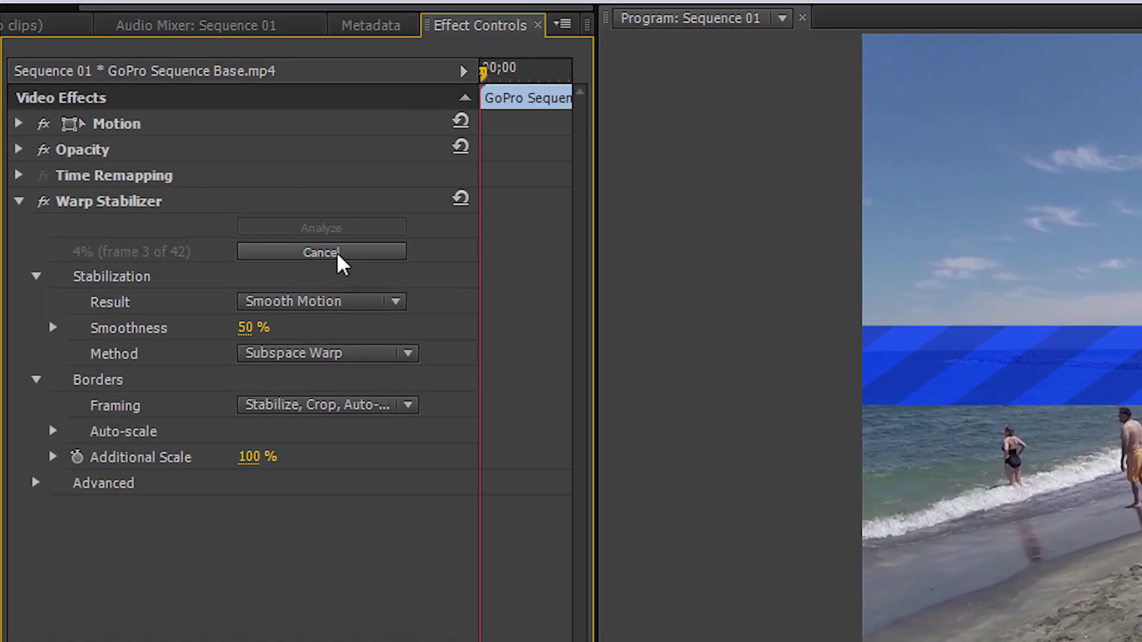
{"action": "left_click", "coordinate": [395, 303]}
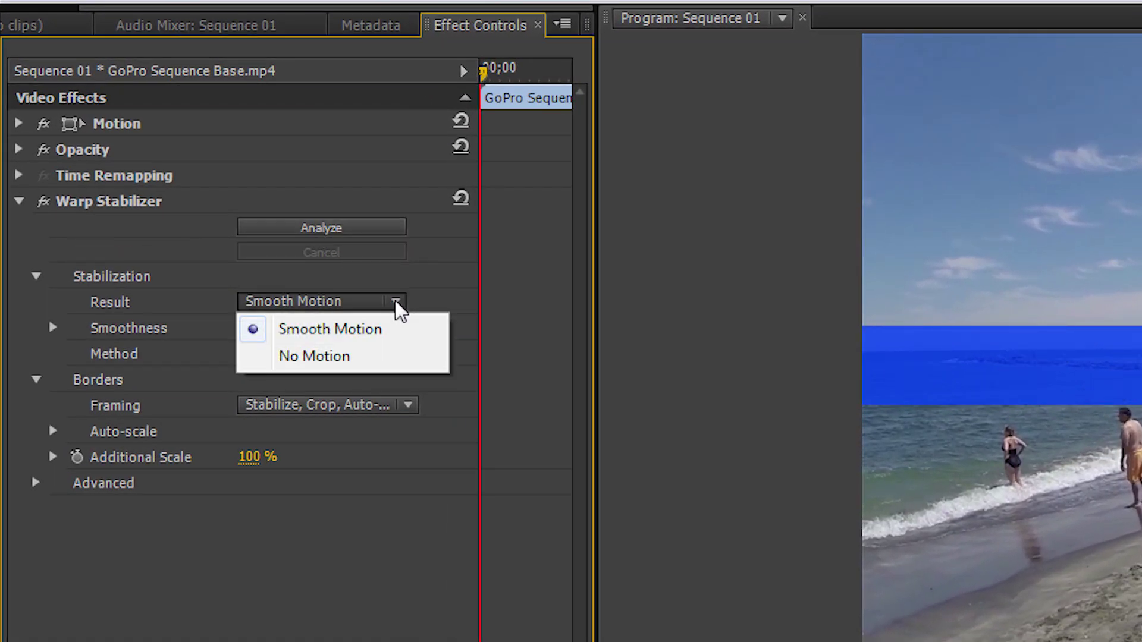
{"action": "left_click", "coordinate": [331, 369]}
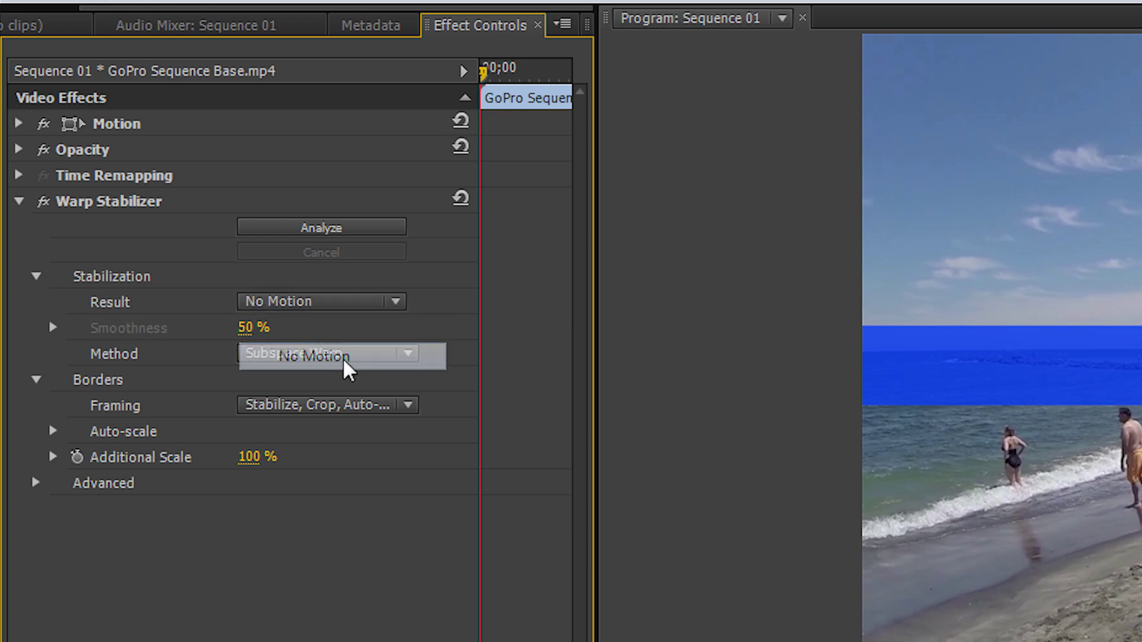
{"action": "left_click", "coordinate": [333, 229]}
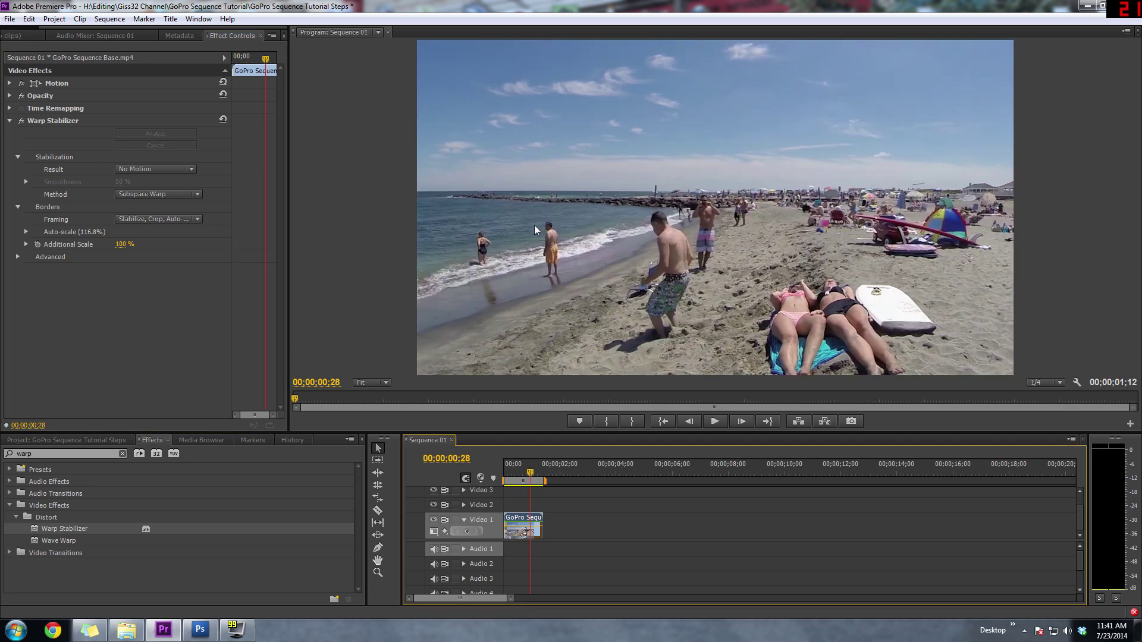
- Return to the clip start, play the stabilized clip, and step back to the first frame
{"action": "left_click", "coordinate": [518, 474]}
{"action": "left_click_drag", "start_coordinate": [518, 474], "coordinate": [497, 477]}
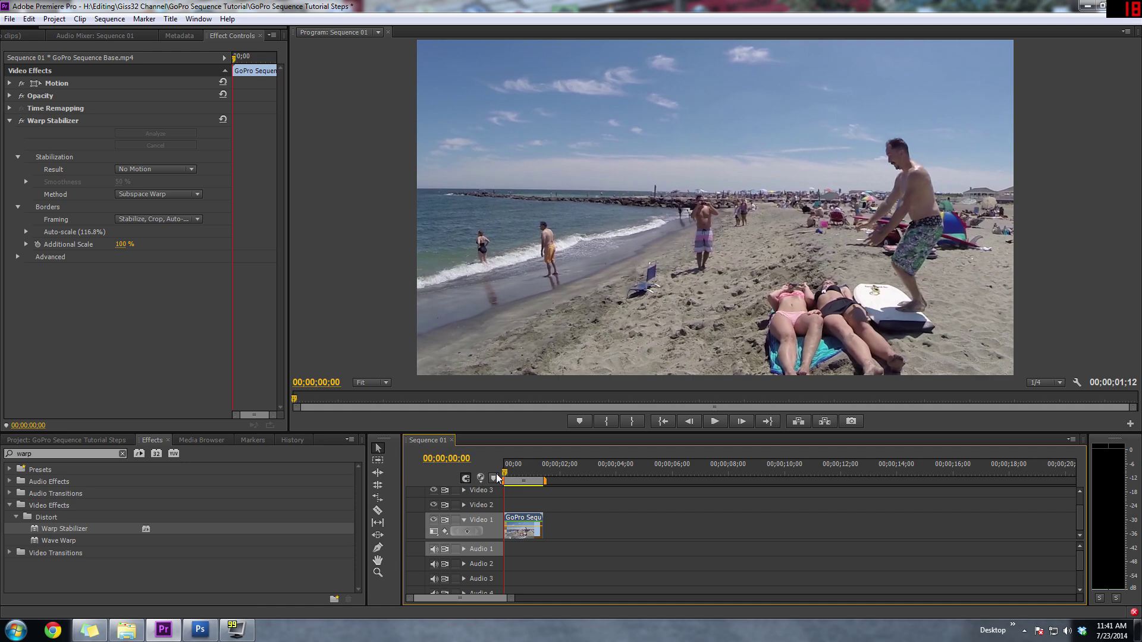
{"action": "key", "text": "space"}
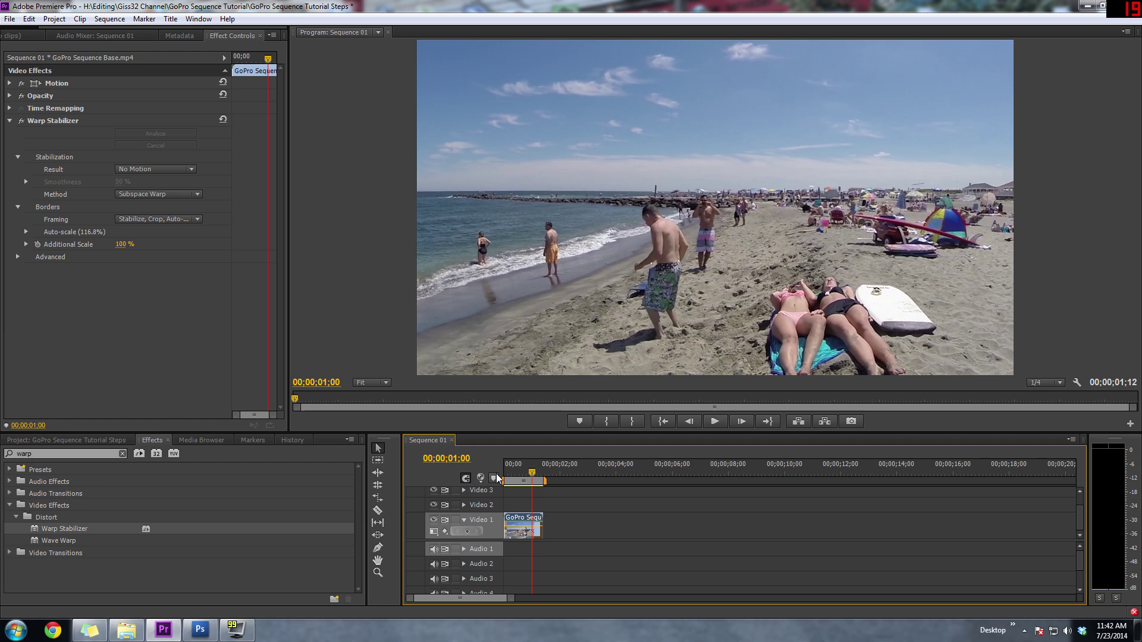
{"action": "key", "text": "Right"}
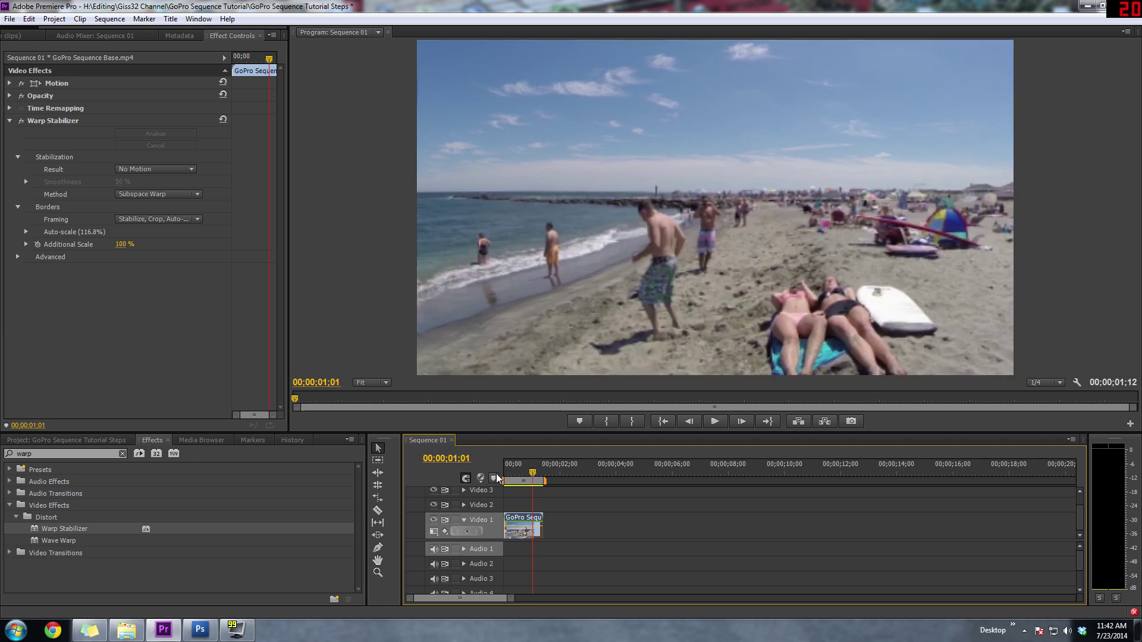
{"action": "key", "text": "Left"}
{"action": "key", "text": "Left"}
{"action": "key", "text": "Left"}
{"action": "key", "text": "Left"}
{"action": "key", "text": "Left"}
{"action": "key", "text": "Left"}
{"action": "key", "text": "Left"}
{"action": "key", "text": "Left"}
{"action": "key", "text": "Left"}
{"action": "key", "text": "Left"}
{"action": "key", "text": "Left"}
{"action": "key", "text": "Left"}
{"action": "key", "text": "Left"}
{"action": "key", "text": "Left"}
{"action": "key", "text": "Left"}
{"action": "key", "text": "Left"}
{"action": "key", "text": "Left"}
{"action": "key", "text": "Left"}
{"action": "key", "text": "Left"}
{"action": "key", "text": "Left"}
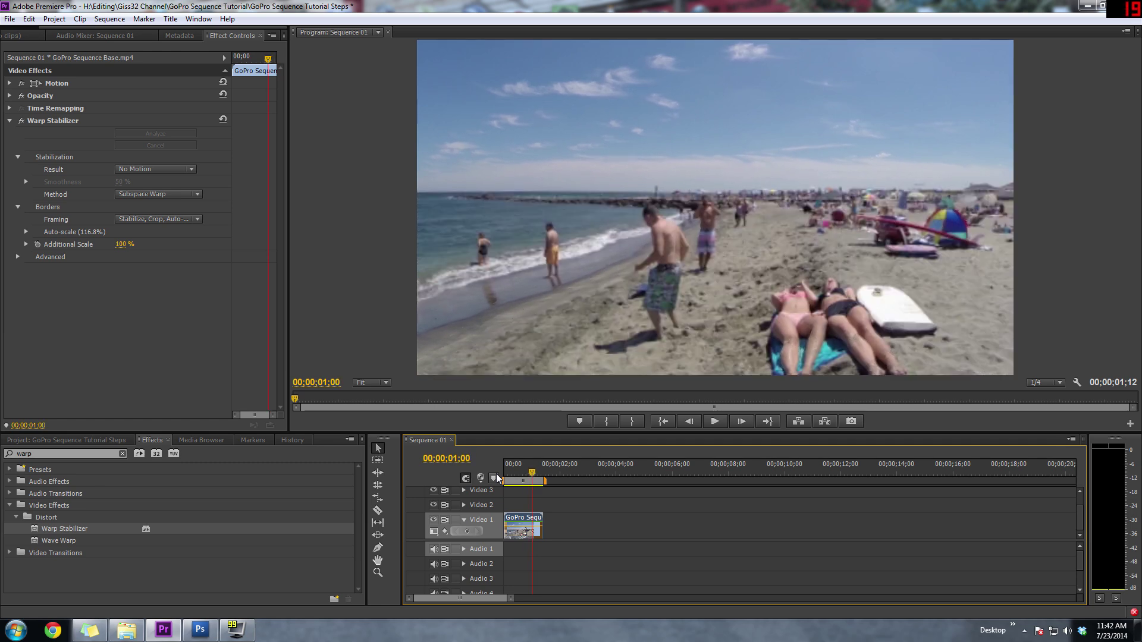
{"action": "key", "text": "Left"}
{"action": "key", "text": "Left"}
{"action": "key", "text": "Left"}
{"action": "key", "text": "Left"}
{"action": "key", "text": "Left"}
{"action": "key", "text": "Left"}
{"action": "key", "text": "Left"}
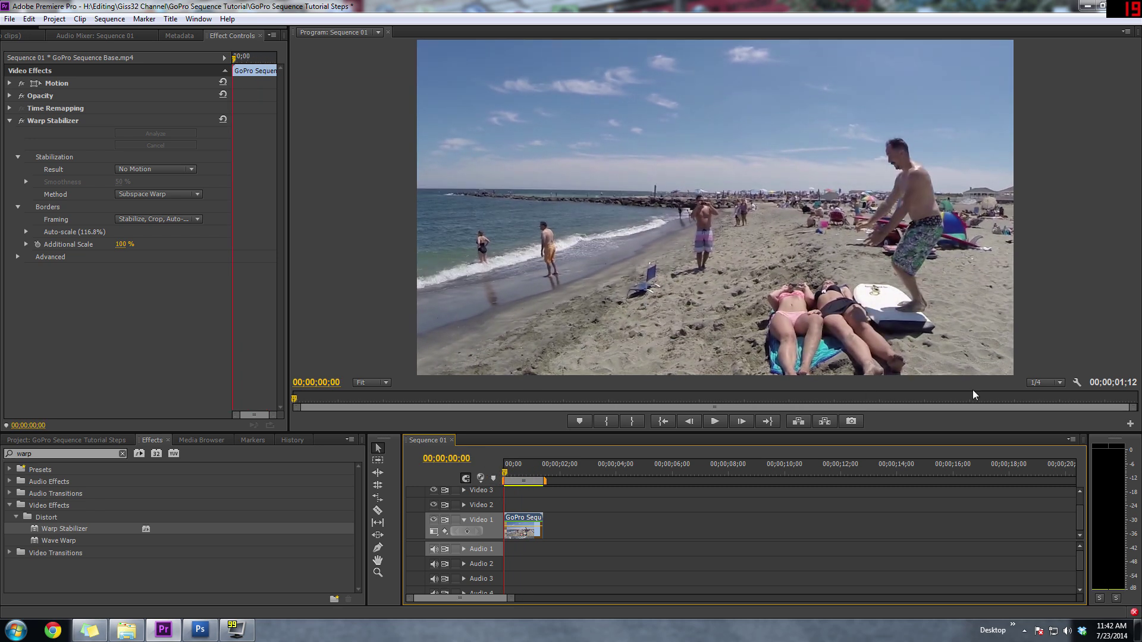
- Set Program monitor resolution to Full, play to 00;00;00;08, and open Export Frame
{"action": "left_click", "coordinate": [1034, 383]}
{"action": "left_click", "coordinate": [1039, 394]}
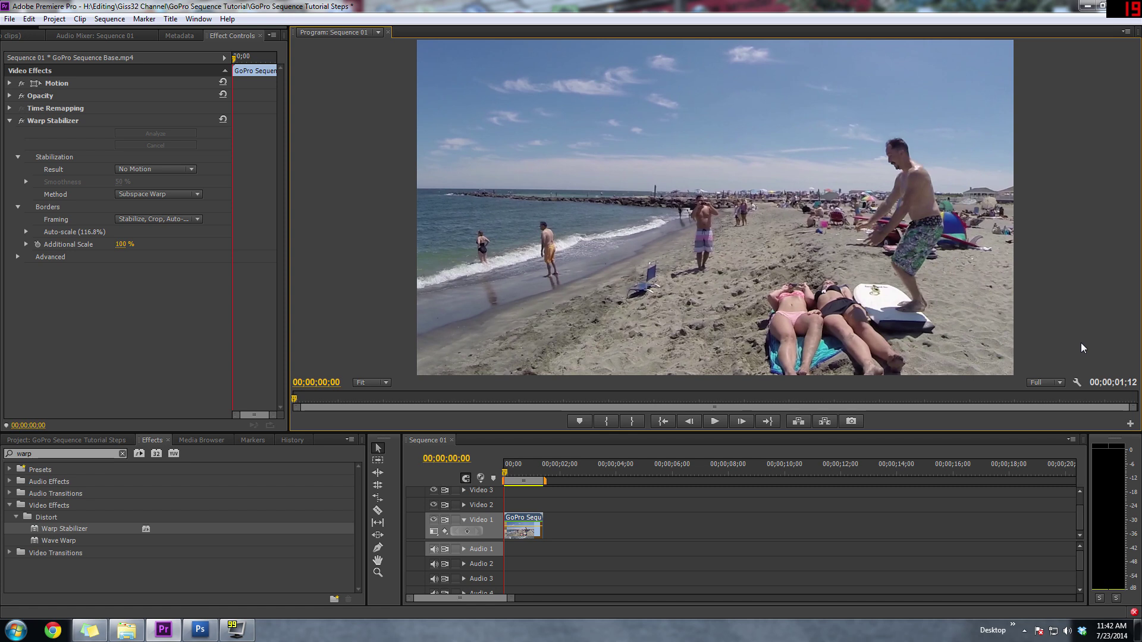
{"action": "key", "text": "space"}
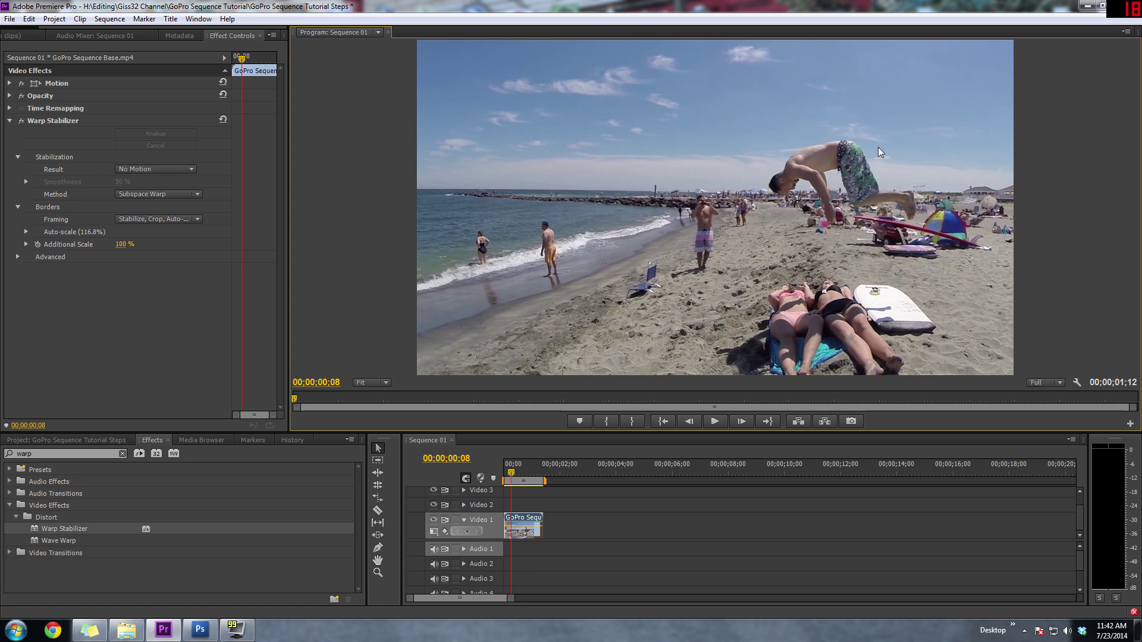
{"action": "left_click", "coordinate": [851, 422]}
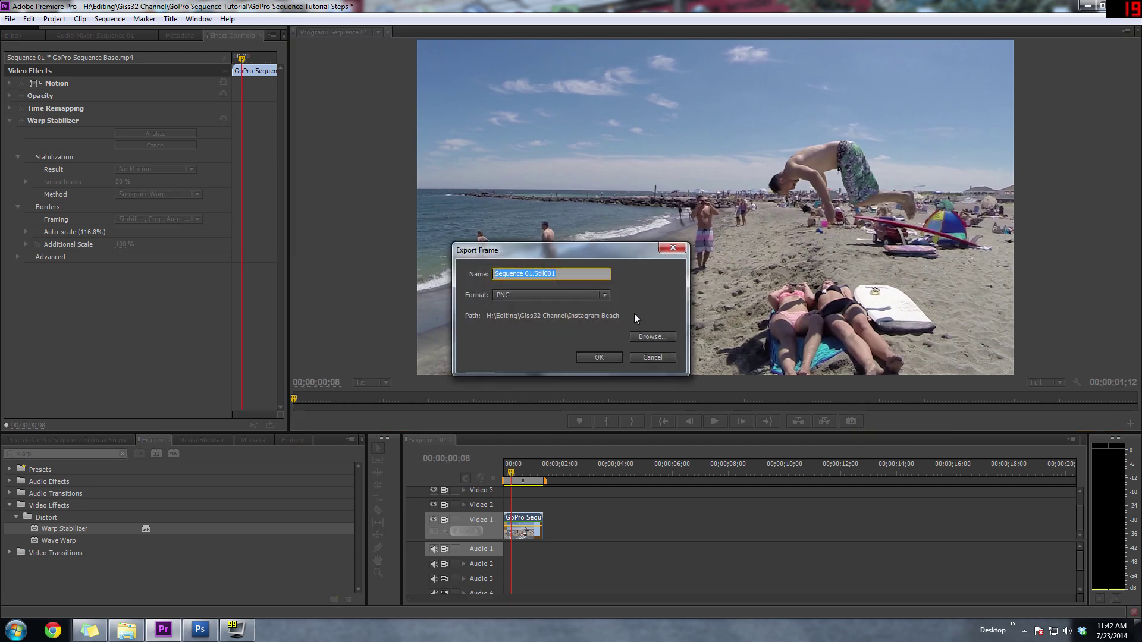
- Set the still's export destination to GoPro Sequence Tutorial\STILL SHOTS
{"action": "left_click", "coordinate": [643, 337]}
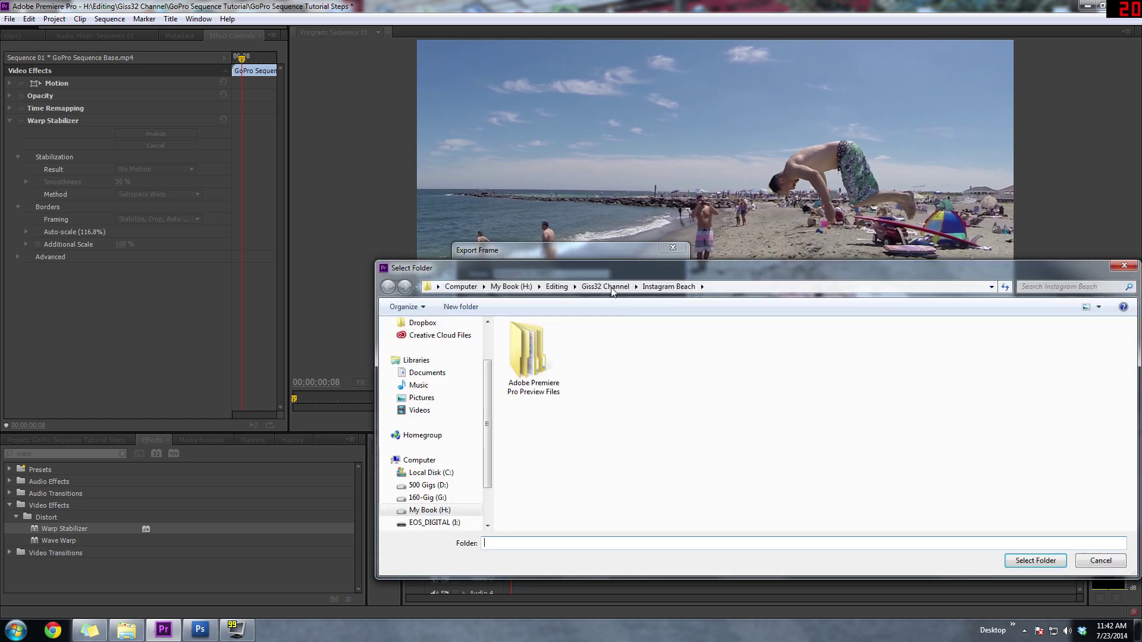
{"action": "left_click", "coordinate": [613, 290]}
{"action": "left_click", "coordinate": [946, 434]}
{"action": "left_click", "coordinate": [894, 430]}
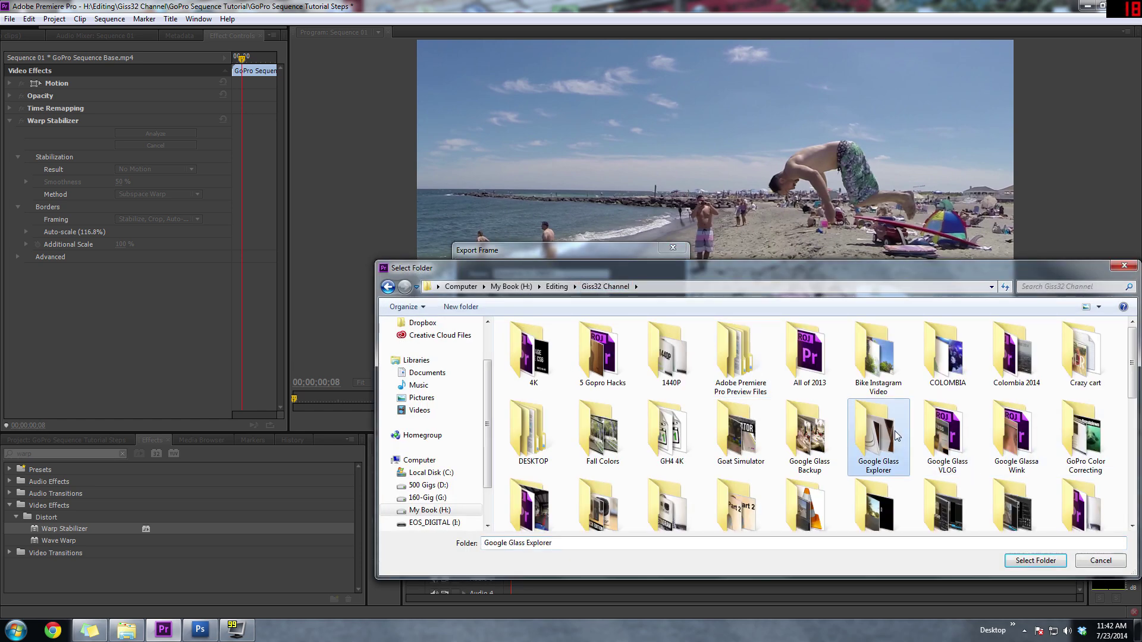
{"action": "scroll", "coordinate": [894, 431], "scroll_direction": "down", "scroll_amount": 3}
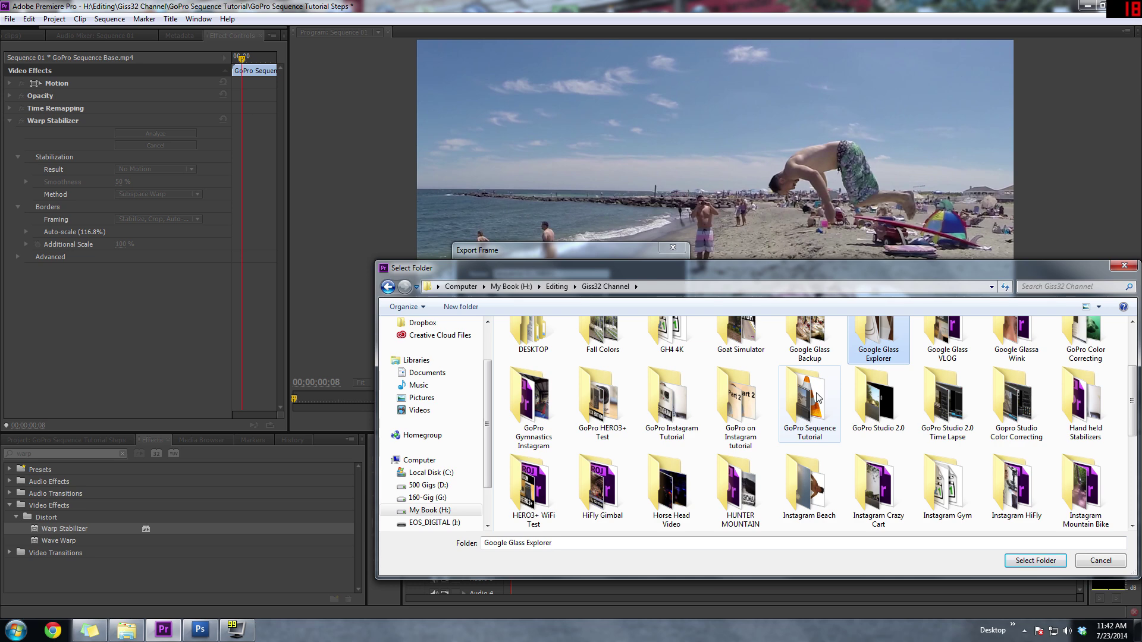
{"action": "double_click", "coordinate": [818, 397]}
{"action": "left_click", "coordinate": [644, 345]}
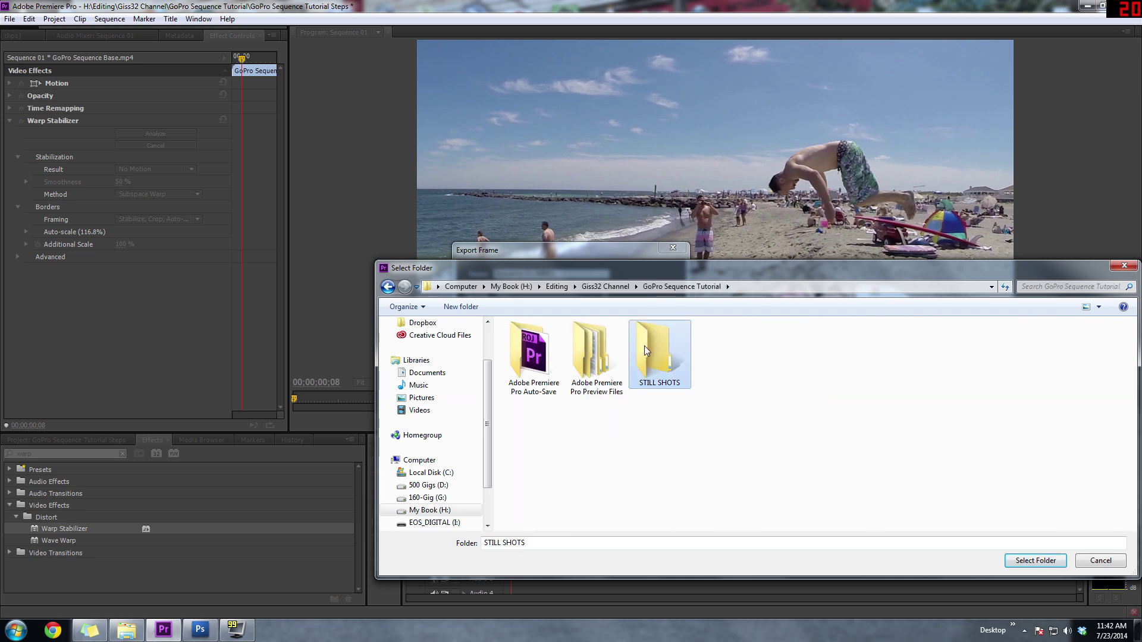
{"action": "double_click", "coordinate": [644, 345]}
{"action": "left_click", "coordinate": [1033, 560]}
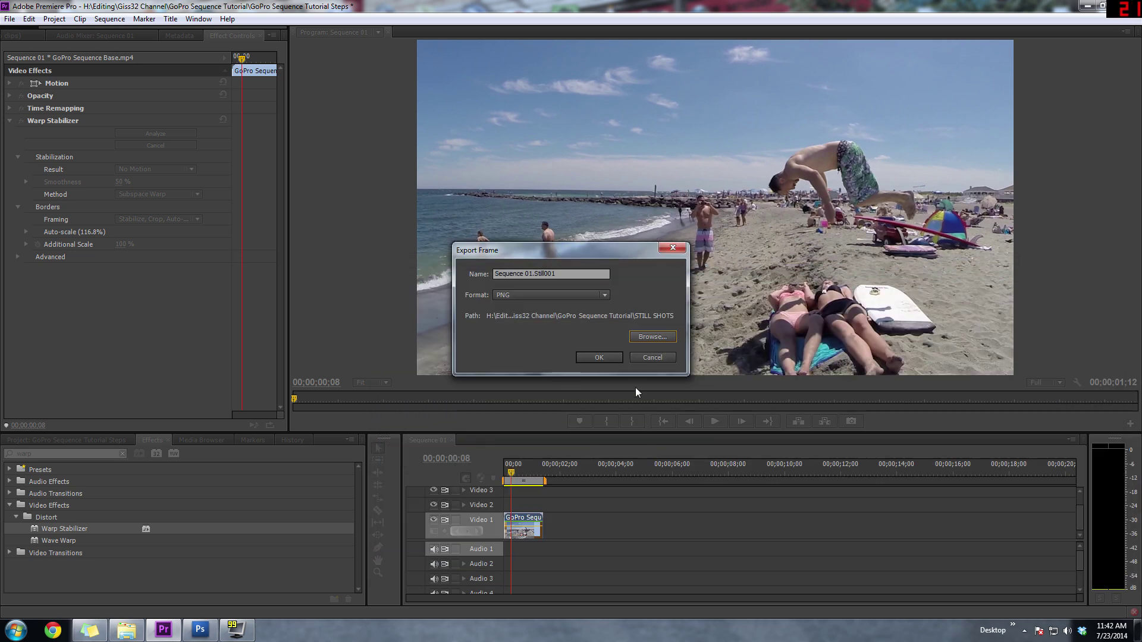
- Name the still FLIP 1 and export it as a PNG
{"action": "triple_click", "coordinate": [574, 274]}
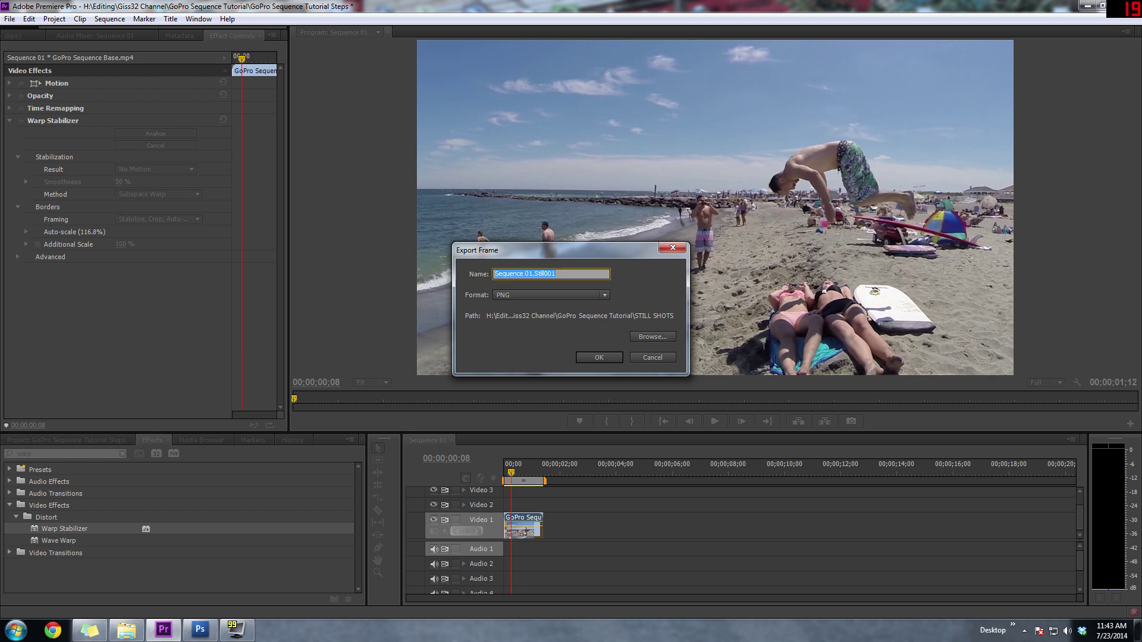
{"action": "type", "text": "FLIP 1"}
{"action": "key", "text": "Return"}
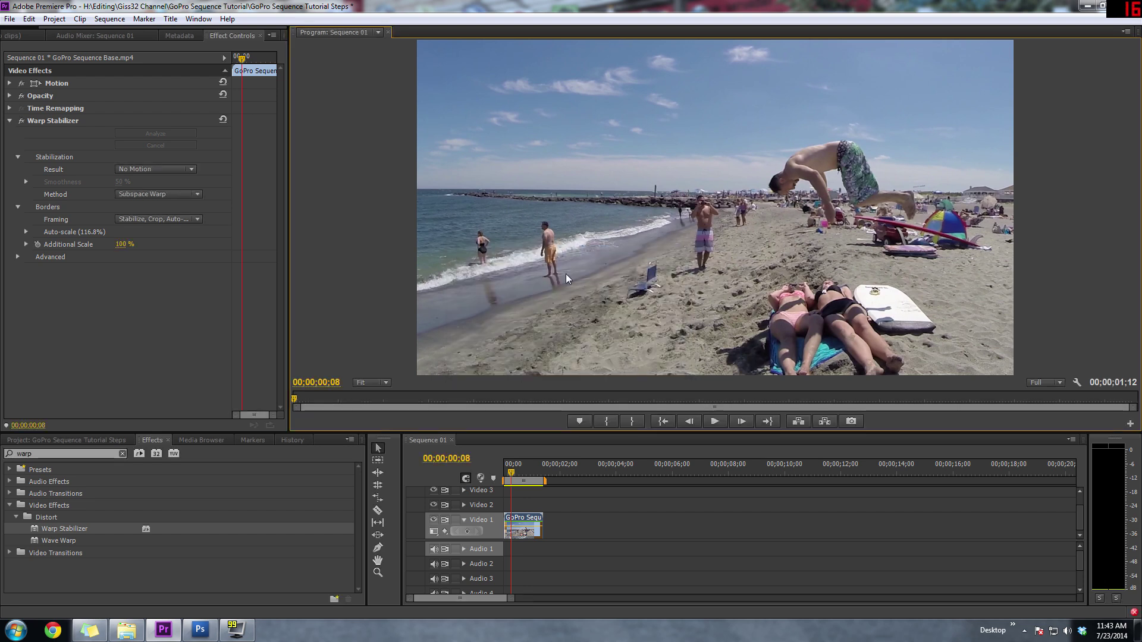
- Advance to the mid-air flip pose and export it as the PNG still FLIP 2
{"action": "key", "text": "Right"}
{"action": "key", "text": "Right"}
{"action": "key", "text": "Right"}
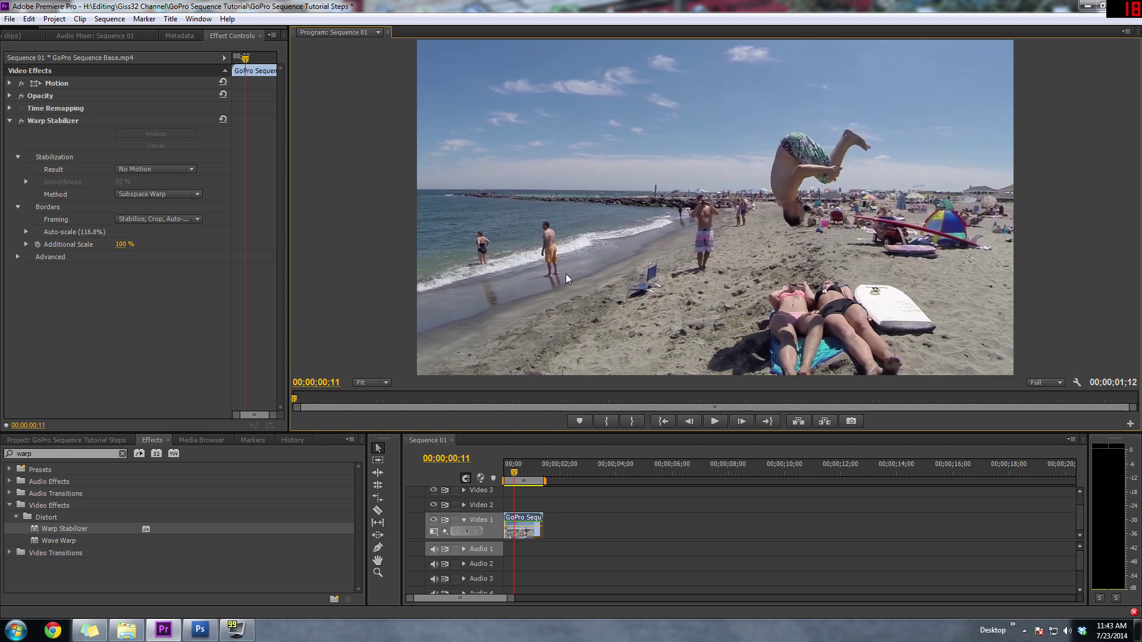
{"action": "key", "text": "Right"}
{"action": "key", "text": "Right"}
{"action": "key", "text": "Right"}
{"action": "key", "text": "Right"}
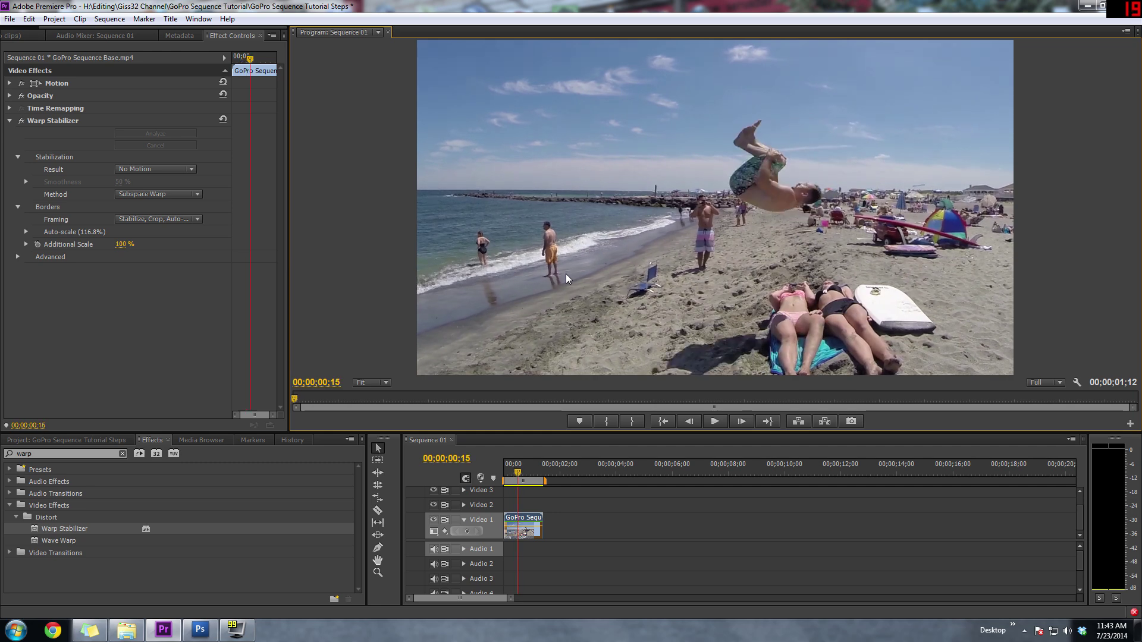
{"action": "left_click", "coordinate": [850, 421]}
{"action": "type", "text": "FLIP 2"}
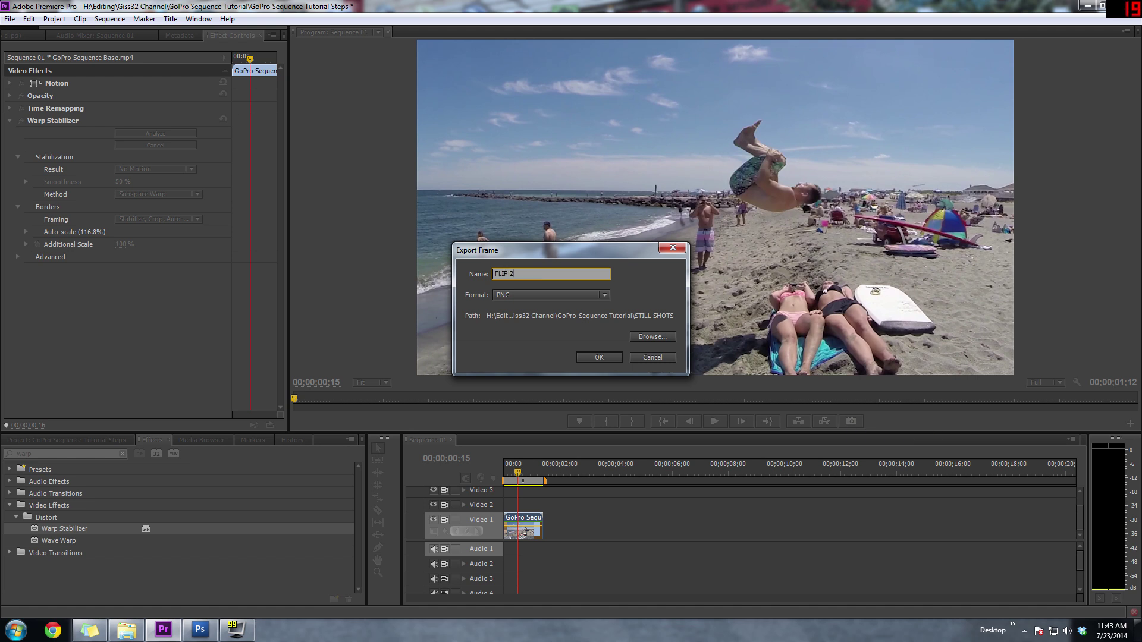
{"action": "key", "text": "Return"}
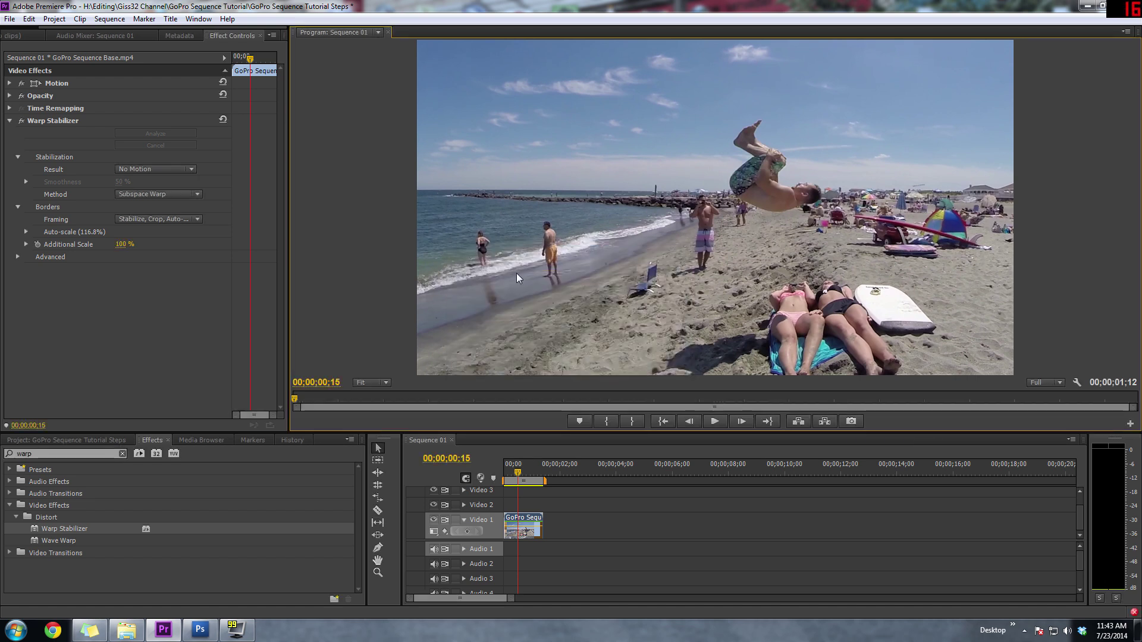
- Step forward, export the next pose as FLIP 3, then open STILL SHOTS in Explorer
{"action": "key", "text": "Right"}
{"action": "key", "text": "Right"}
{"action": "key", "text": "Right"}
{"action": "key", "text": "Right"}
{"action": "key", "text": "Right"}
{"action": "key", "text": "Right"}
{"action": "key", "text": "Right"}
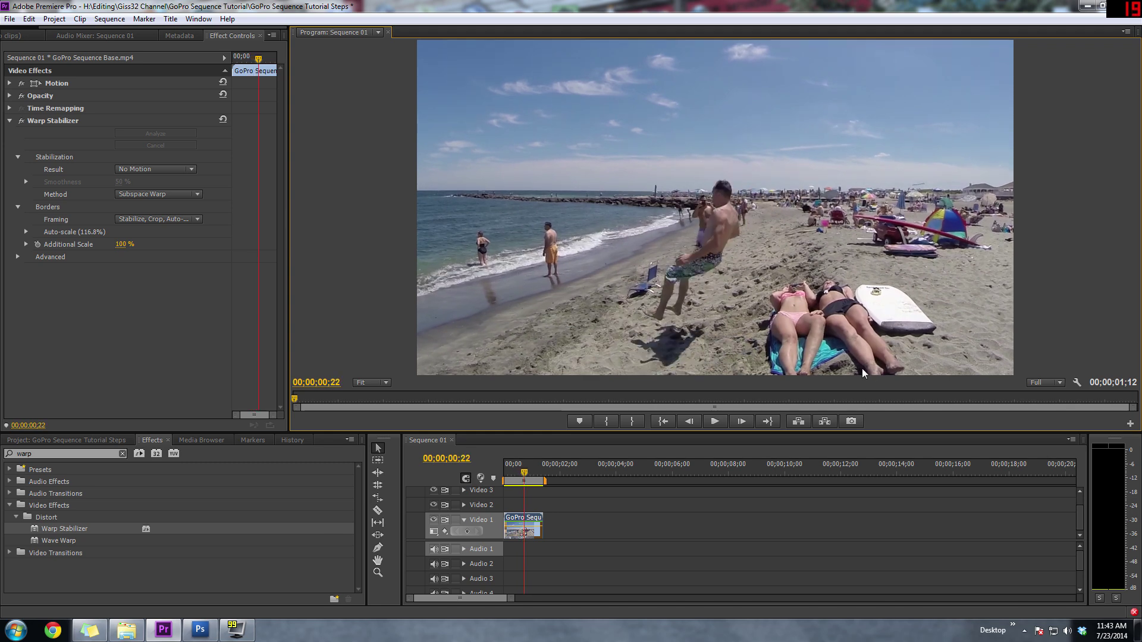
{"action": "left_click", "coordinate": [852, 423]}
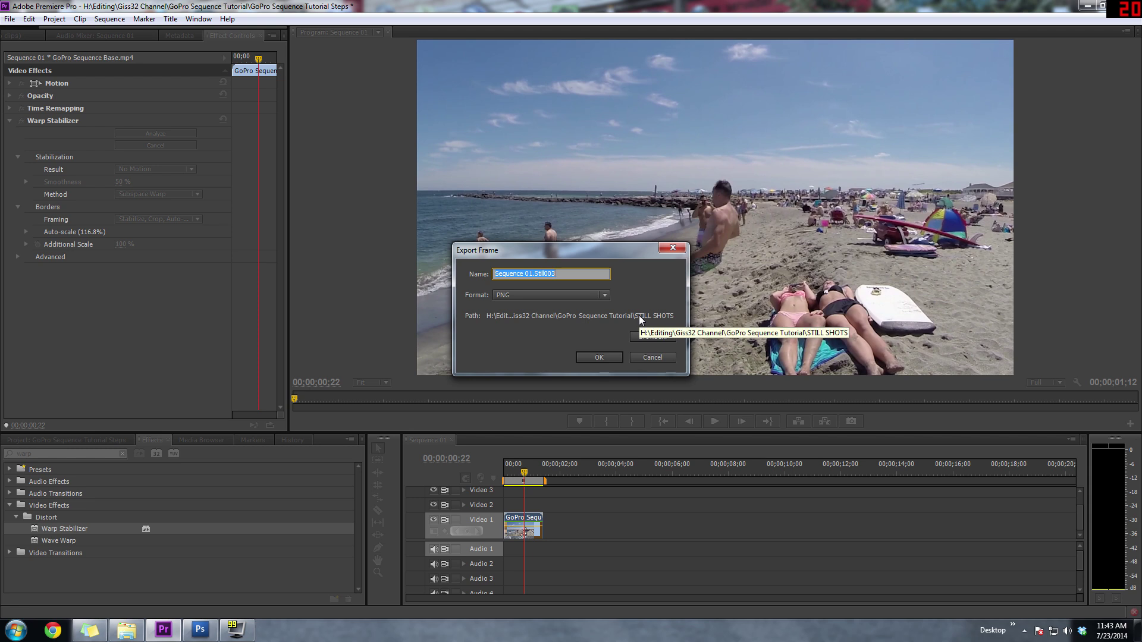
{"action": "type", "text": "FLIP 3"}
{"action": "key", "text": "Return"}
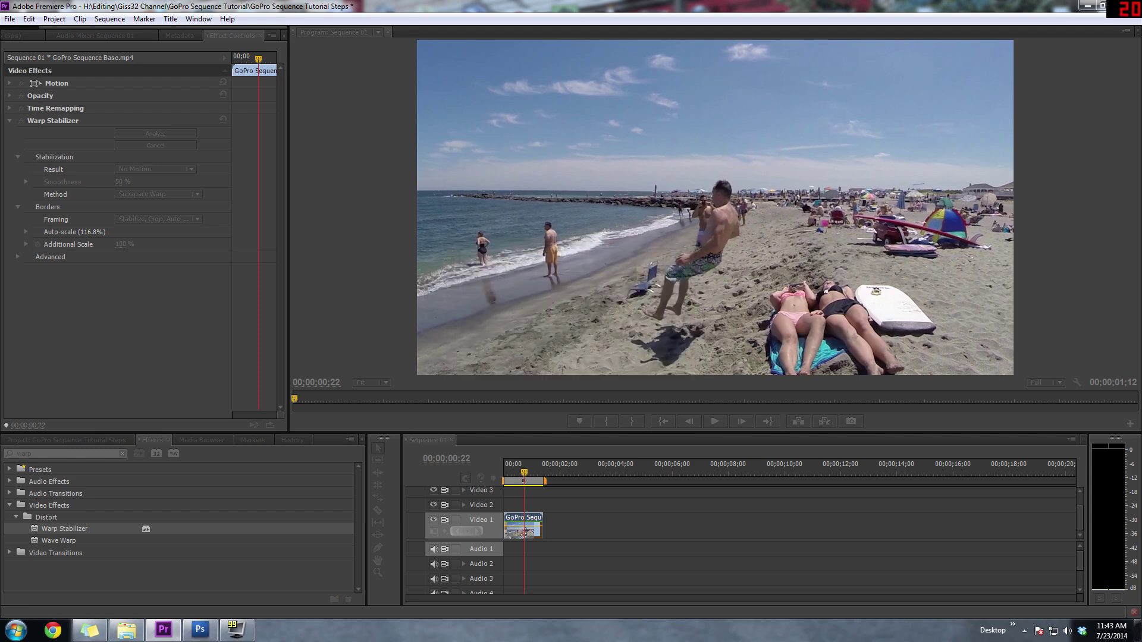
{"action": "left_click", "coordinate": [141, 627]}
{"action": "double_click", "coordinate": [512, 262]}
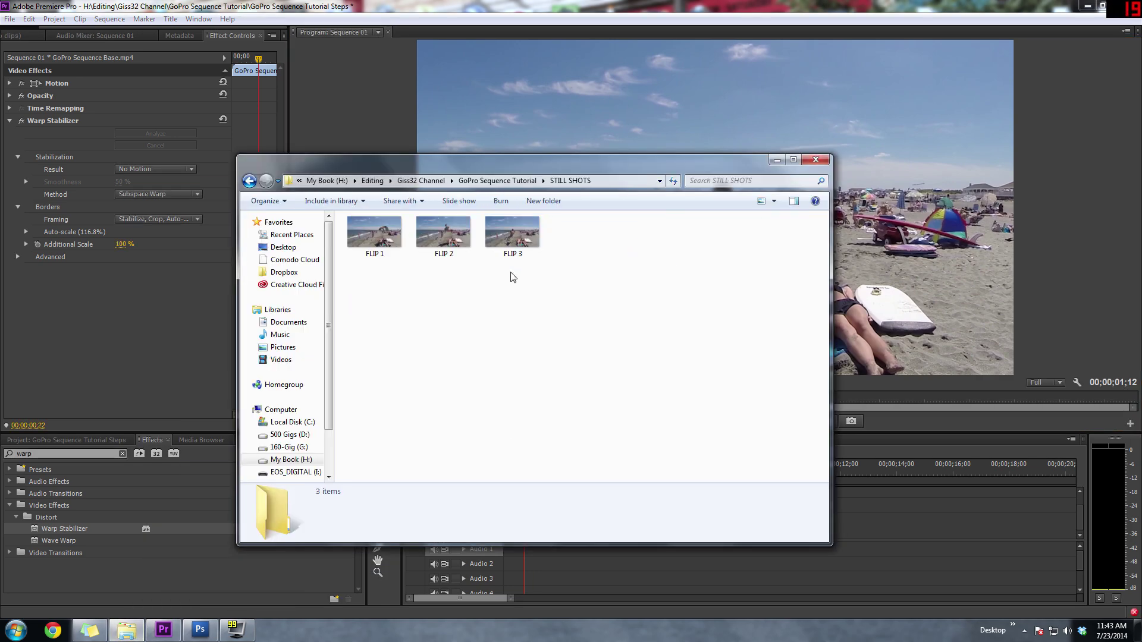
{"action": "double_click", "coordinate": [375, 232]}
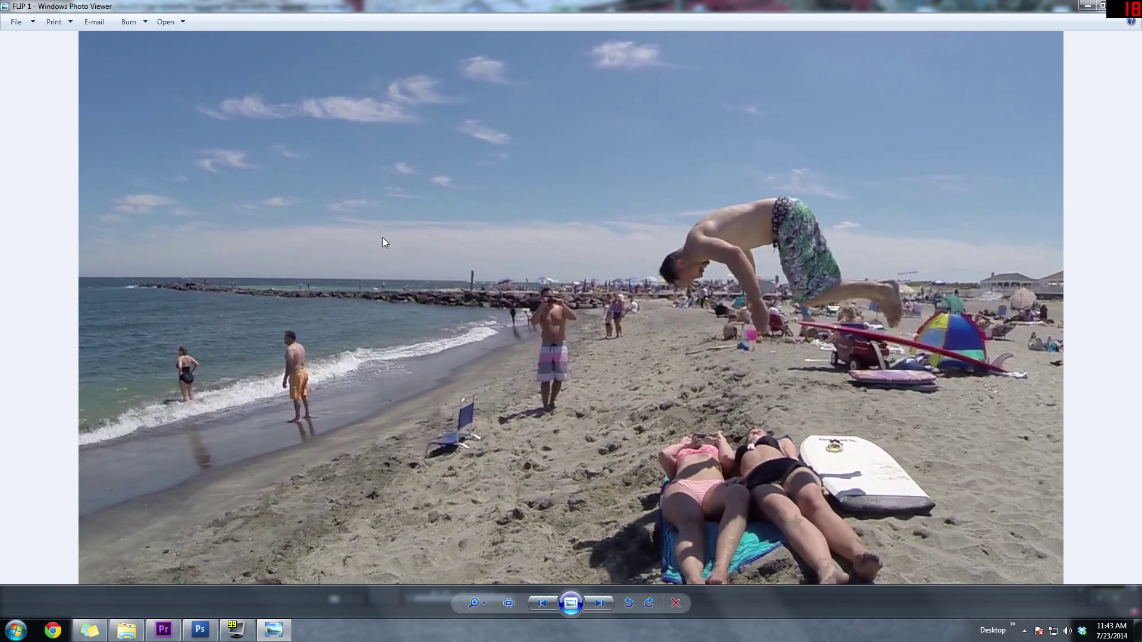
{"action": "key", "text": "Right"}
{"action": "key", "text": "Right"}
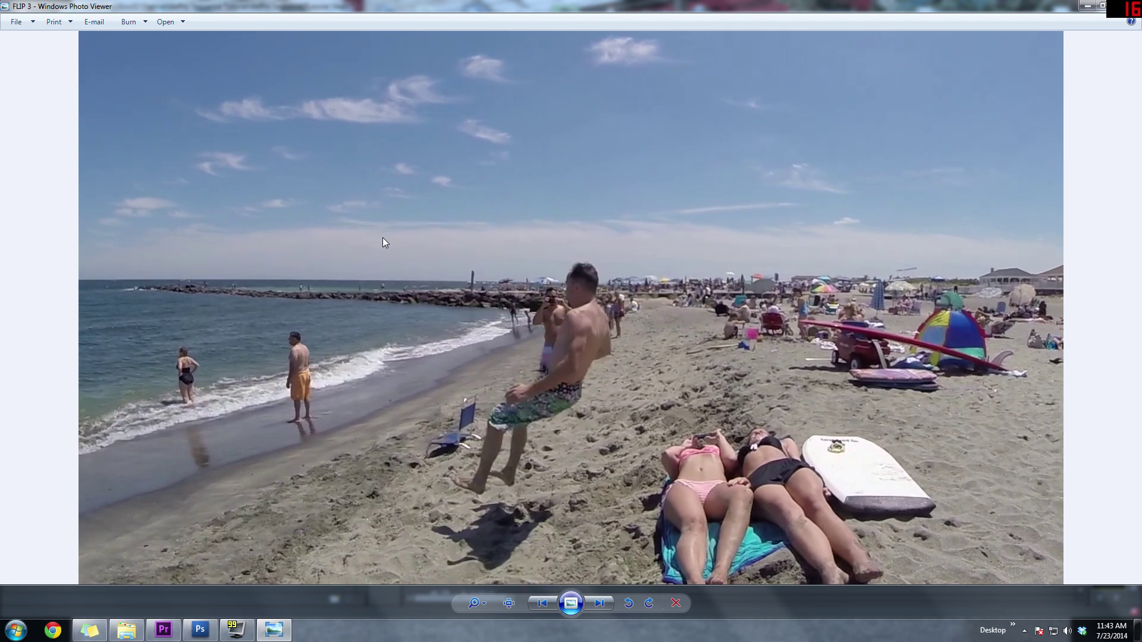
{"action": "left_click_drag", "start_coordinate": [954, 6], "coordinate": [954, 57]}
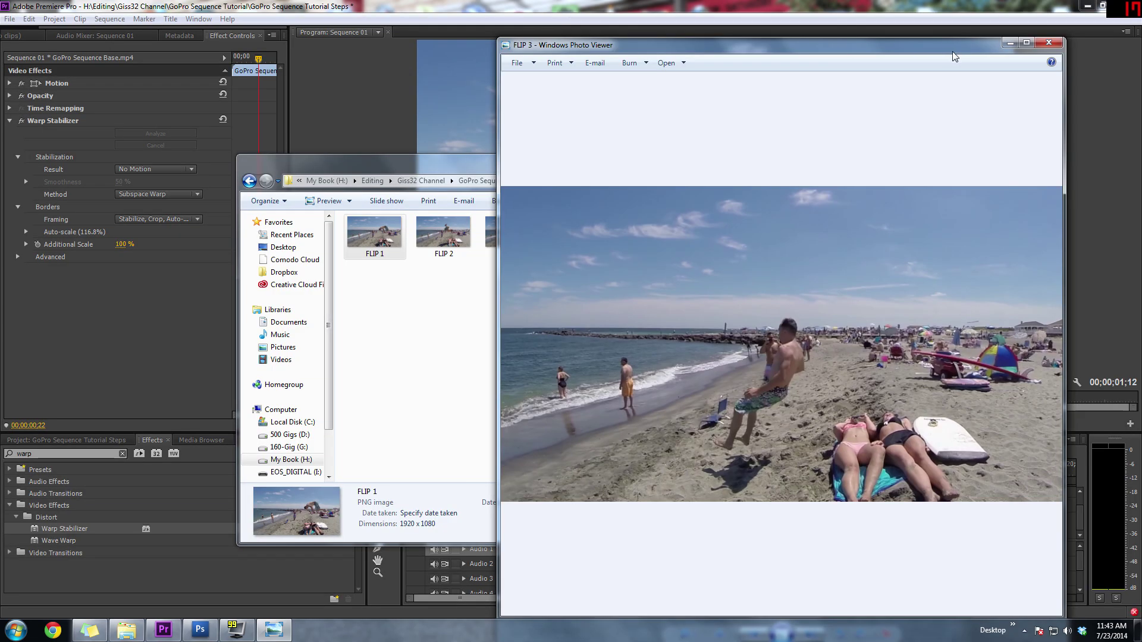
{"action": "left_click", "coordinate": [1051, 45]}
{"action": "left_click", "coordinate": [550, 5]}
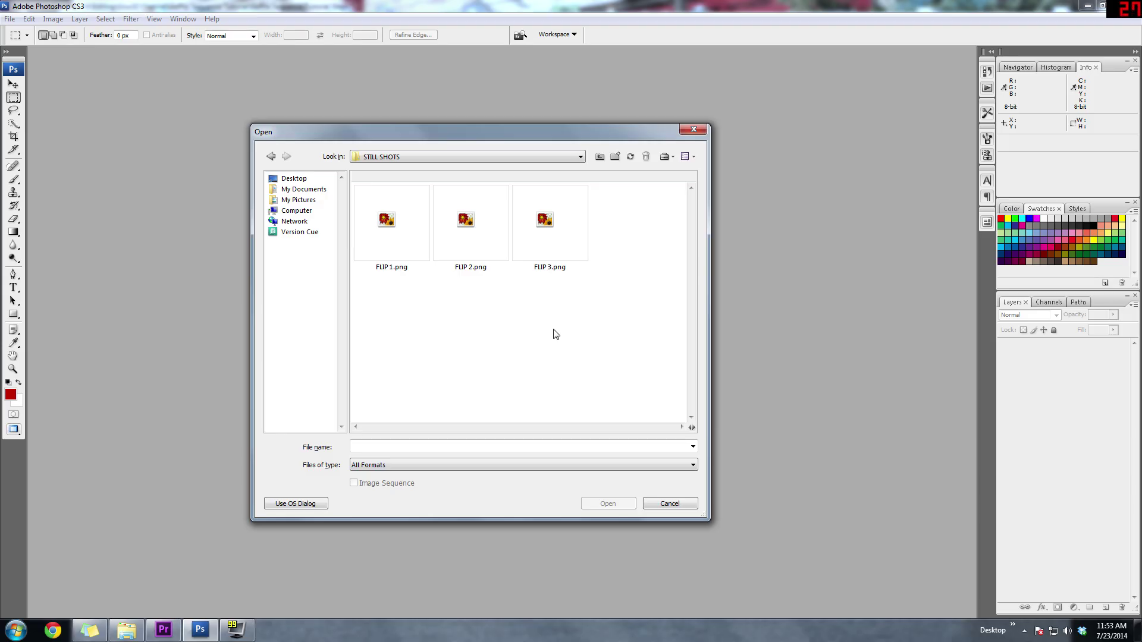
- Select FLIP 1.png through FLIP 3.png in STILL SHOTS and open all three
{"action": "left_click", "coordinate": [394, 220]}
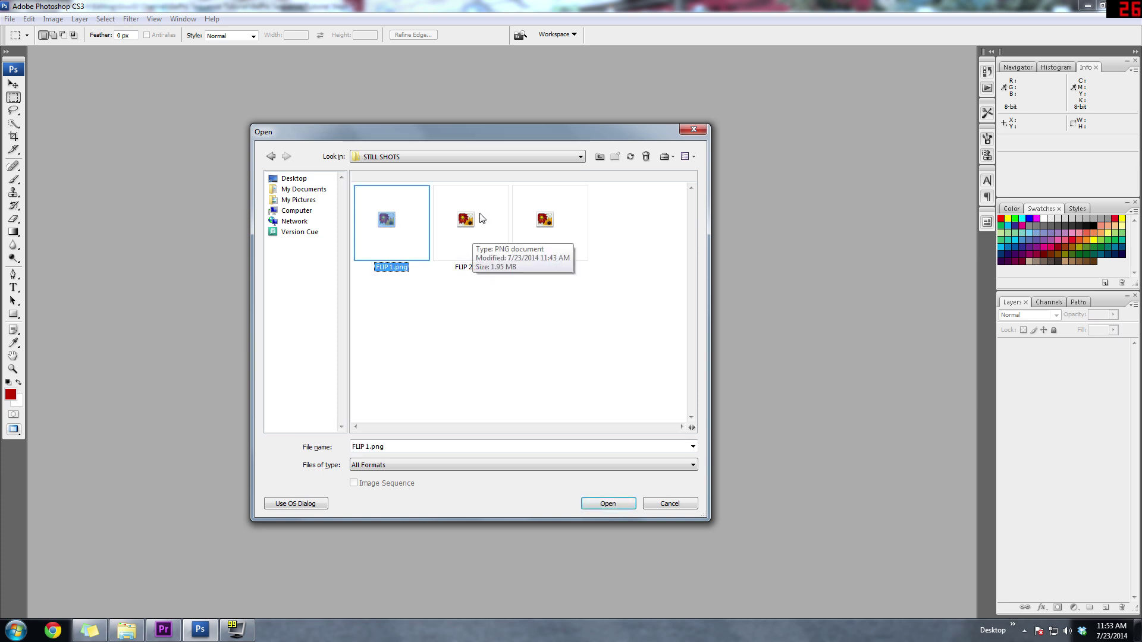
{"action": "left_click", "coordinate": [553, 229], "text": "shift"}
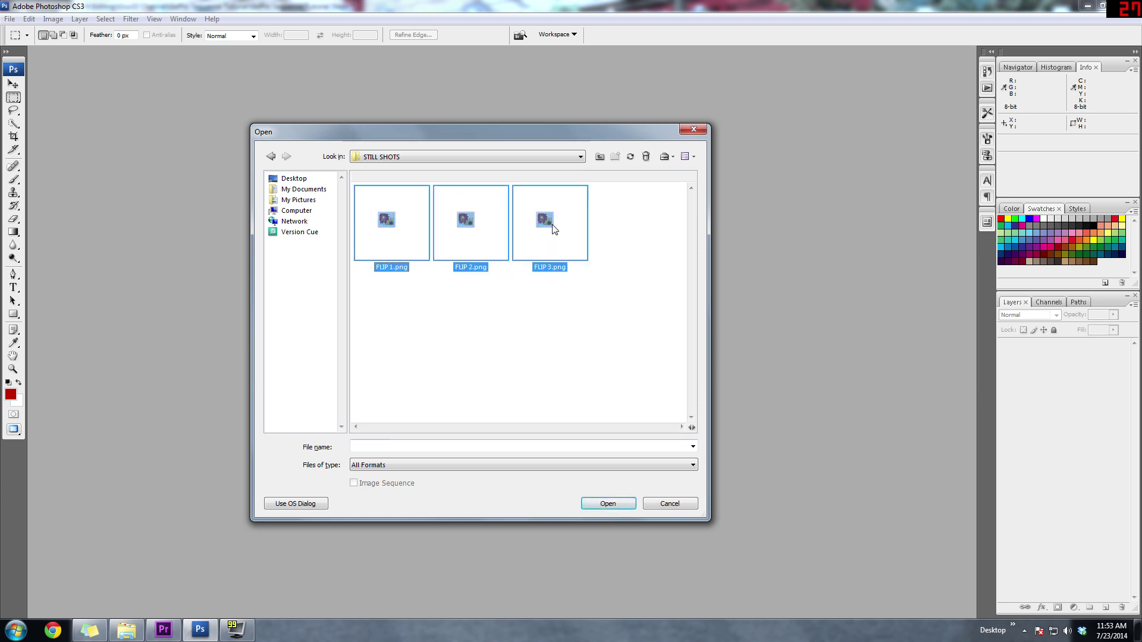
{"action": "left_click", "coordinate": [607, 504]}
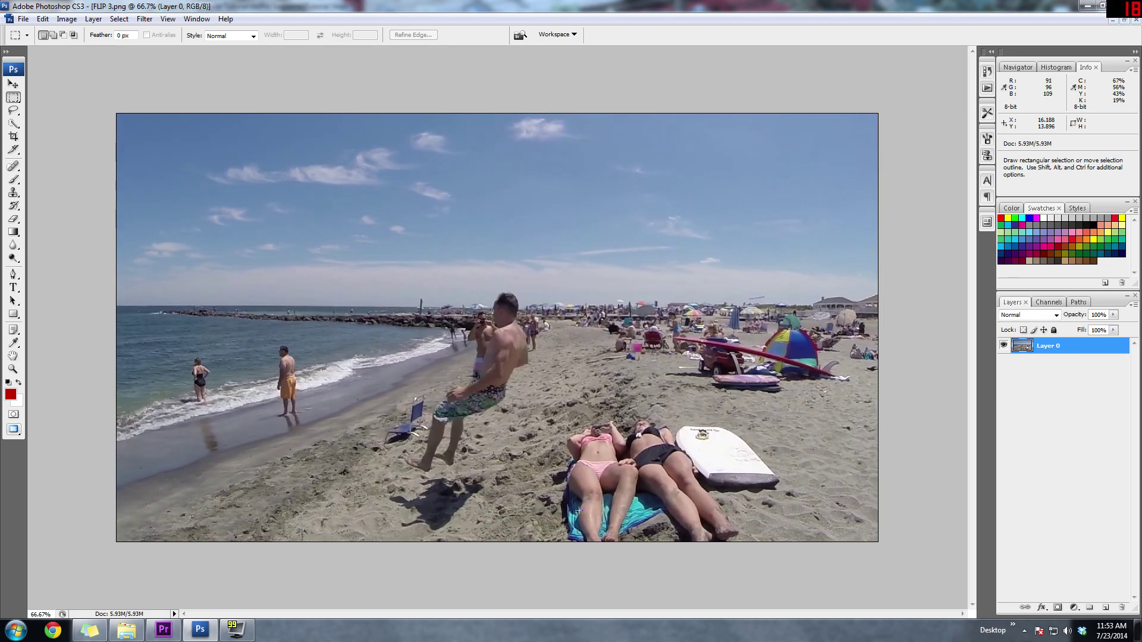
- Cascade the document windows and minimize FLIP 3 and FLIP 2
{"action": "left_click", "coordinate": [196, 19]}
{"action": "mouse_move", "coordinate": [214, 34]}
{"action": "left_click", "coordinate": [300, 33]}
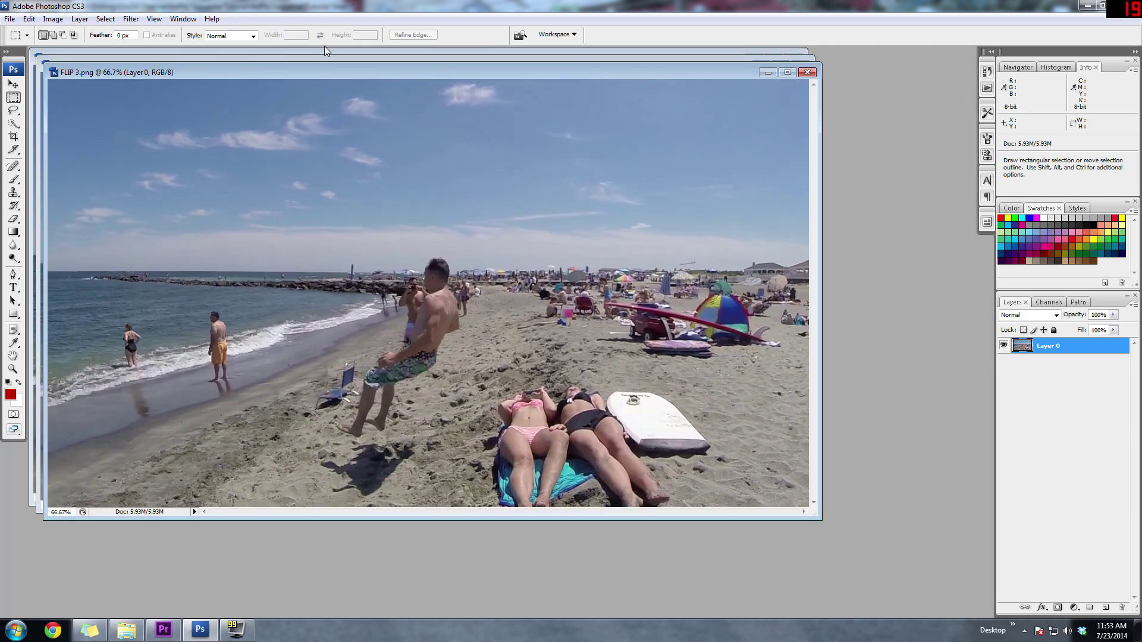
{"action": "left_click", "coordinate": [768, 72]}
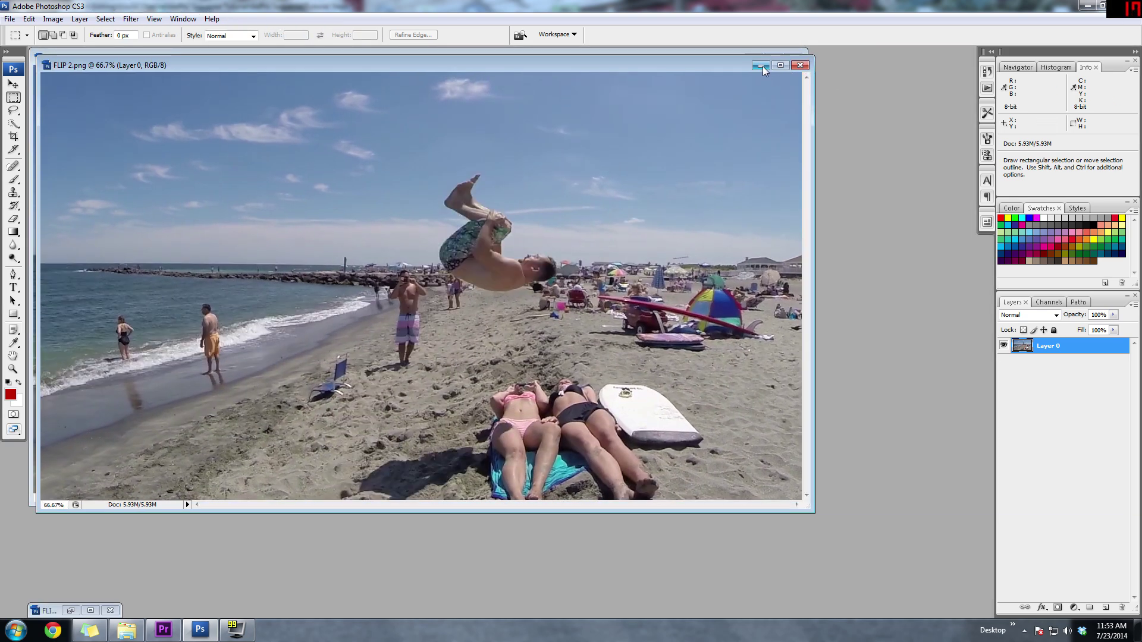
{"action": "left_click", "coordinate": [761, 66]}
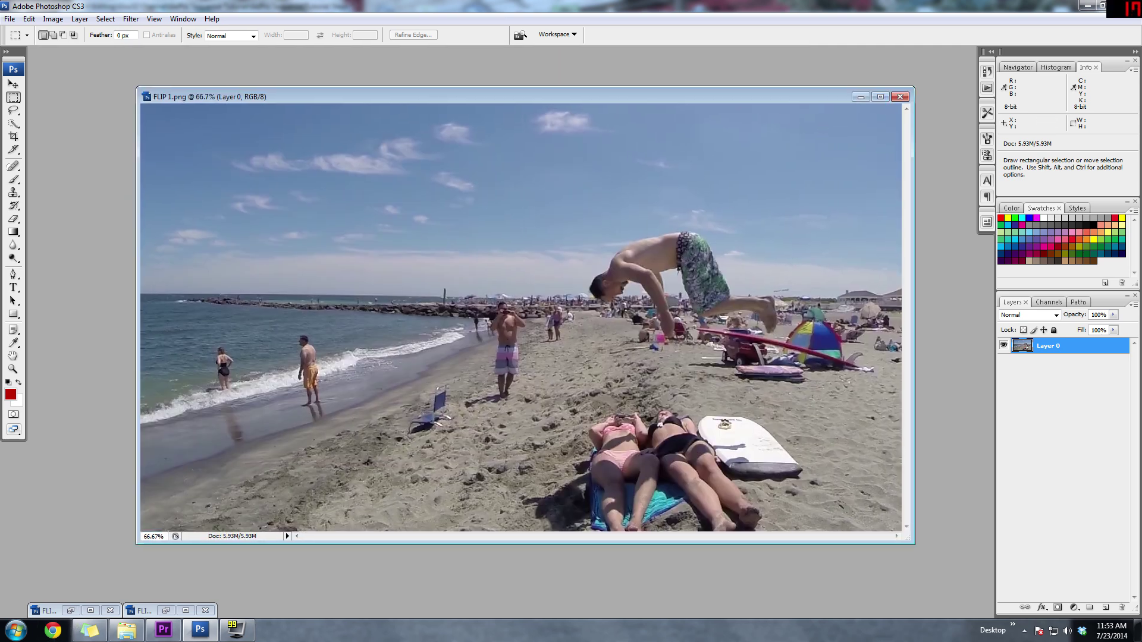
- Zoom FLIP 1 to 100% and scroll to the jumping man
{"action": "type", "text": "100"}
{"action": "key", "text": "Return"}
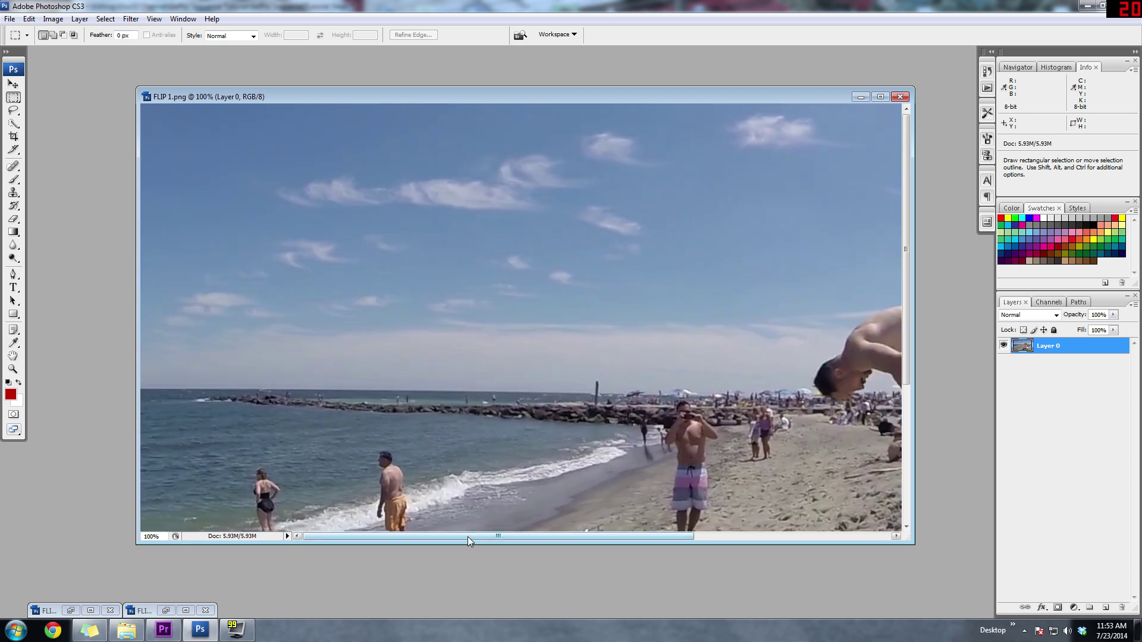
{"action": "left_click_drag", "start_coordinate": [467, 536], "coordinate": [673, 540]}
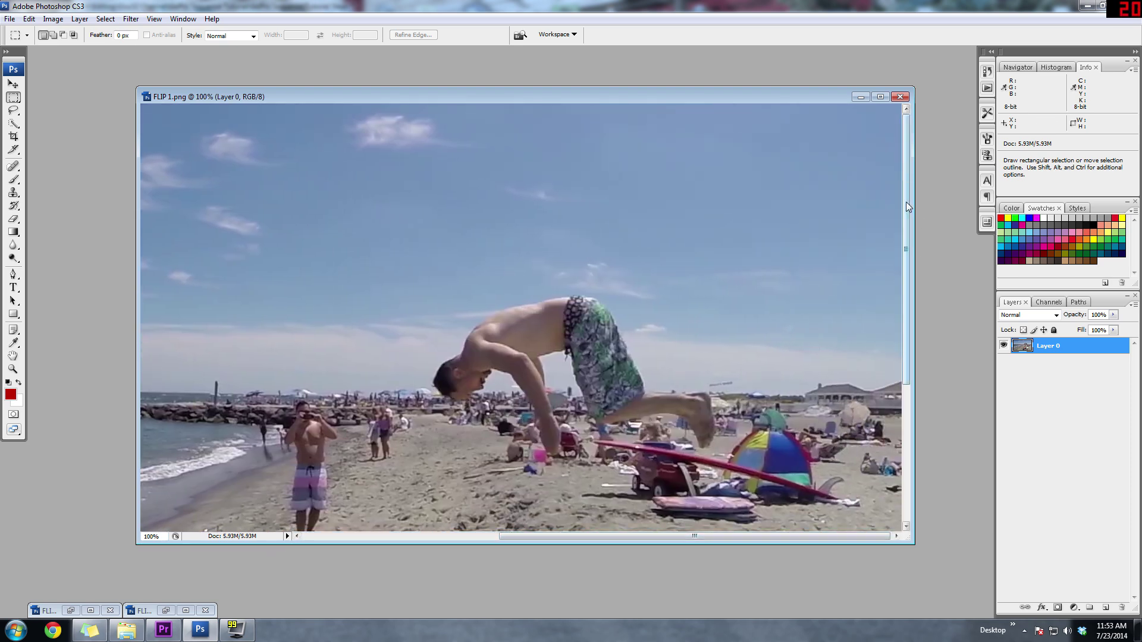
{"action": "left_click_drag", "start_coordinate": [905, 201], "coordinate": [905, 230]}
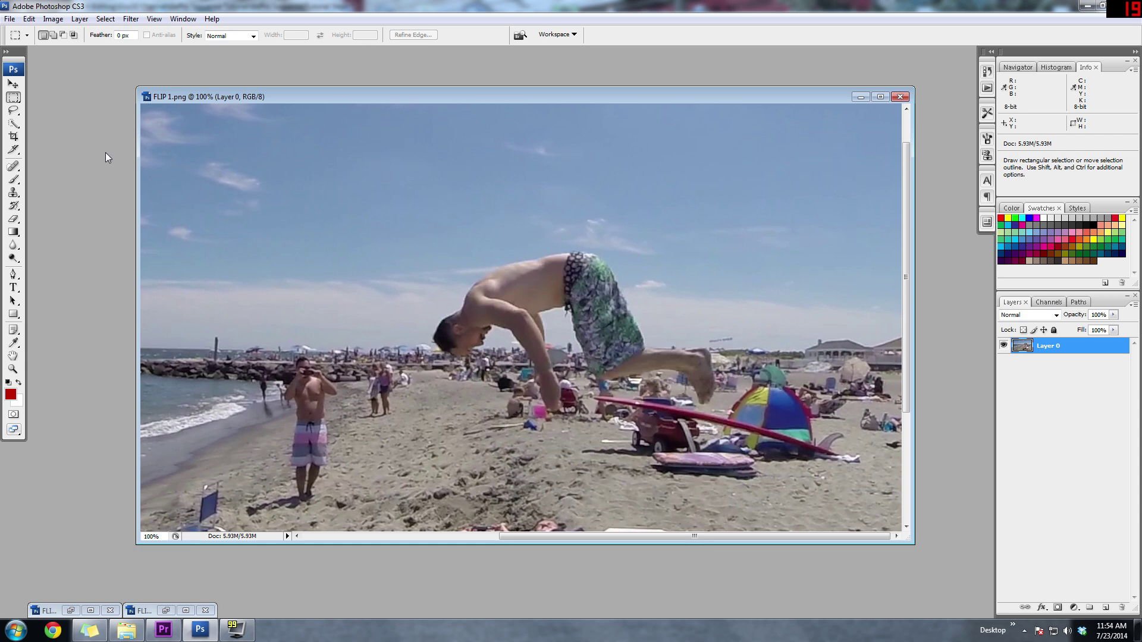
- Brush over the jumping man's body with the Quick Selection Tool in Add mode
{"action": "left_click_drag", "start_coordinate": [13, 123], "coordinate": [38, 130]}
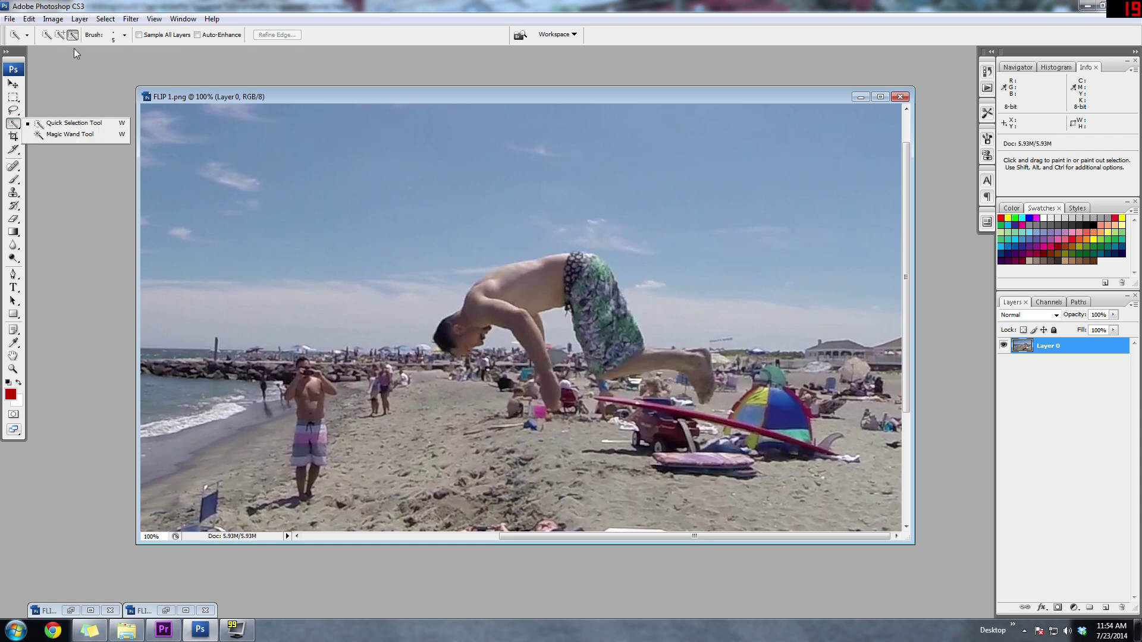
{"action": "left_click", "coordinate": [61, 35]}
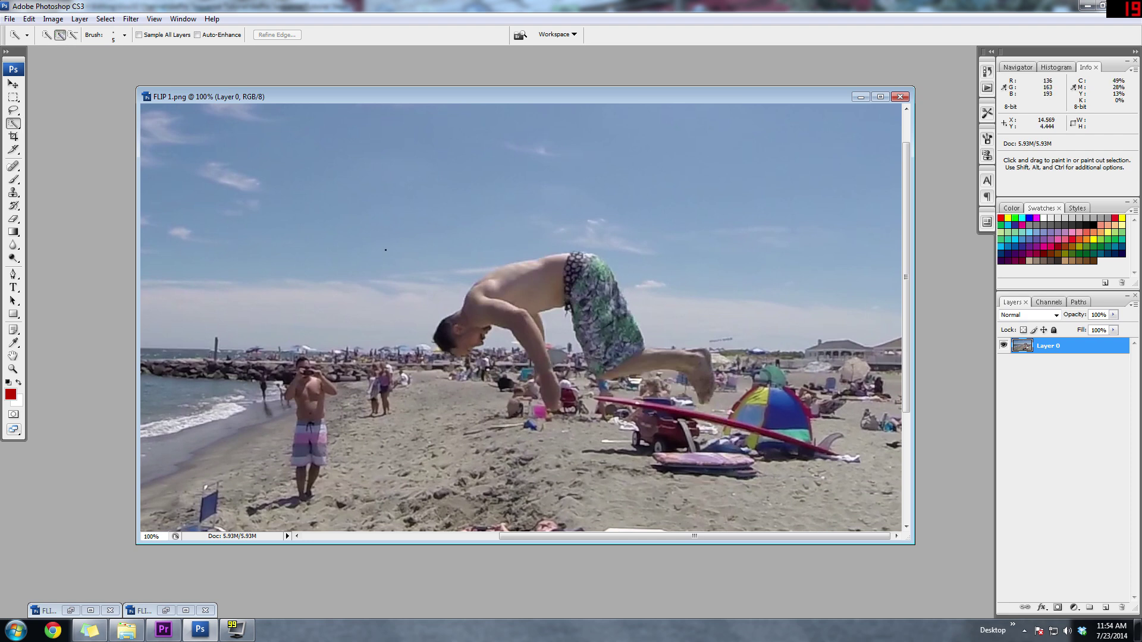
{"action": "mouse_move", "coordinate": [448, 351]}
{"action": "left_mouse_down"}
{"action": "mouse_move", "coordinate": [488, 321]}
{"action": "mouse_move", "coordinate": [518, 371]}
{"action": "mouse_move", "coordinate": [544, 357]}
{"action": "mouse_move", "coordinate": [565, 291]}
{"action": "mouse_move", "coordinate": [505, 276]}
{"action": "mouse_move", "coordinate": [561, 258]}
{"action": "mouse_move", "coordinate": [593, 289]}
{"action": "mouse_move", "coordinate": [612, 285]}
{"action": "mouse_move", "coordinate": [604, 312]}
{"action": "mouse_move", "coordinate": [616, 351]}
{"action": "mouse_move", "coordinate": [713, 372]}
{"action": "mouse_move", "coordinate": [645, 359]}
{"action": "left_mouse_up"}
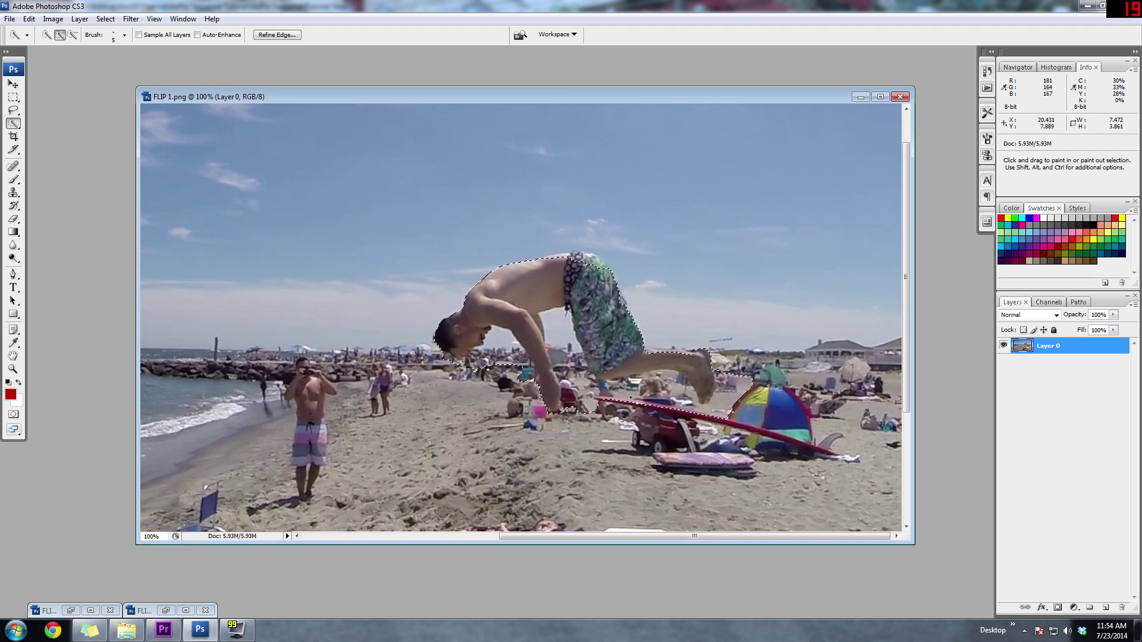
- Subtract stray background near the jumper's chin and lower arm from the selection
{"action": "left_click", "coordinate": [73, 35]}
{"action": "left_click_drag", "start_coordinate": [461, 361], "coordinate": [449, 357]}
{"action": "mouse_move", "coordinate": [535, 386]}
{"action": "left_mouse_down"}
{"action": "mouse_move", "coordinate": [565, 369]}
{"action": "mouse_move", "coordinate": [553, 321]}
{"action": "left_mouse_up"}
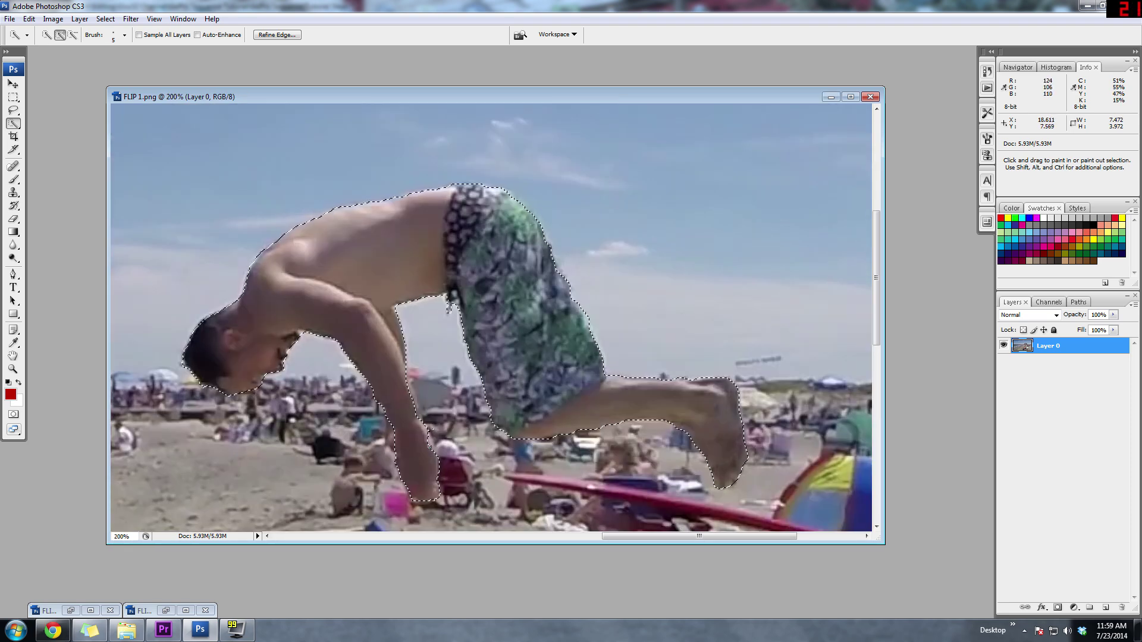
{"action": "key", "text": "alt"}
{"action": "left_click", "coordinate": [72, 34]}
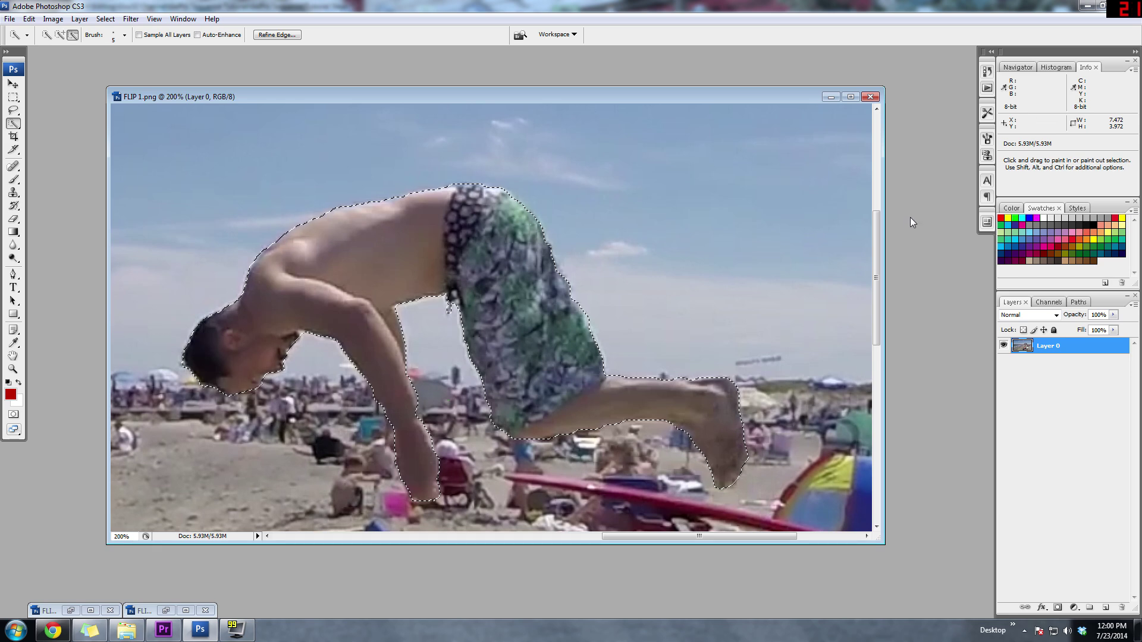
{"action": "left_click_drag", "start_coordinate": [877, 236], "coordinate": [877, 245]}
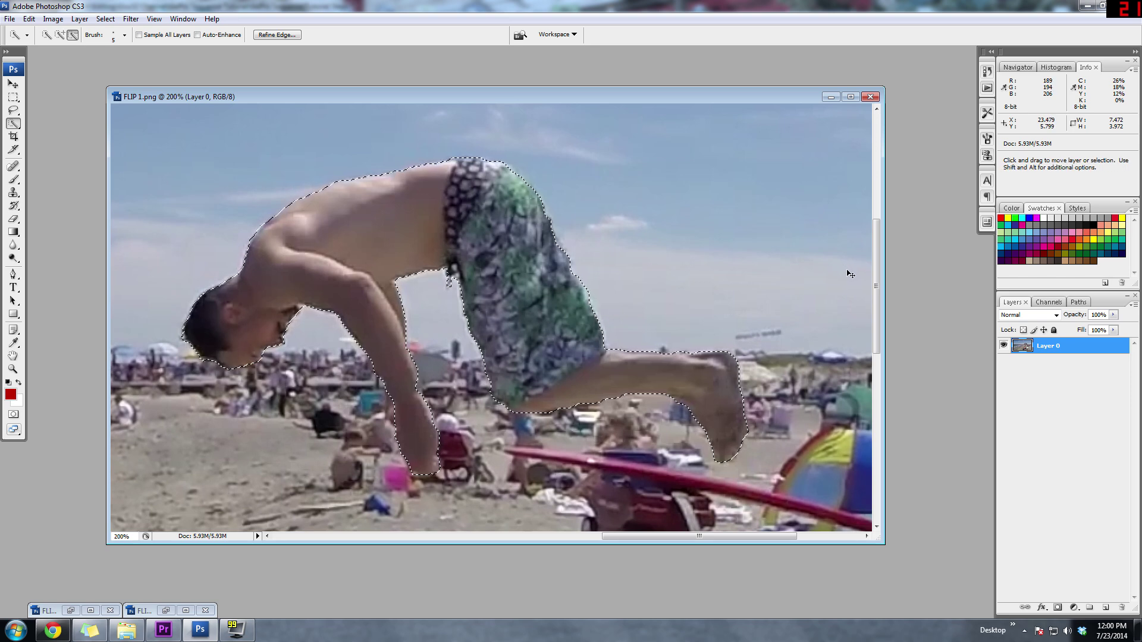
- Paste the cut-out jumper into a new transparent clipboard-sized document and center its window
{"action": "left_click", "coordinate": [10, 20]}
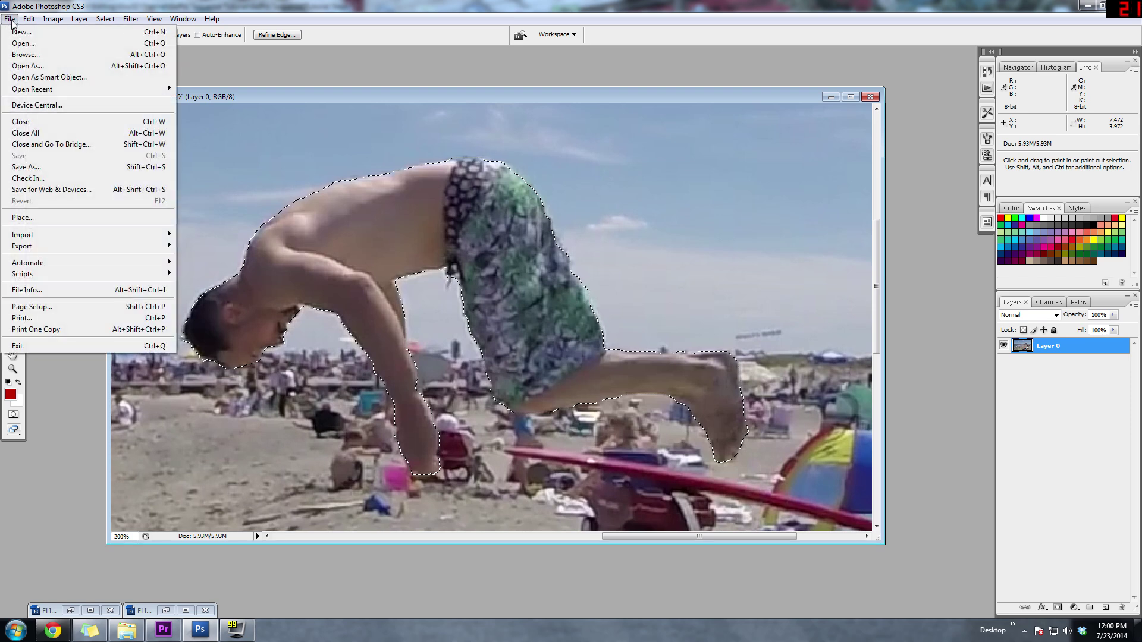
{"action": "left_click", "coordinate": [24, 33]}
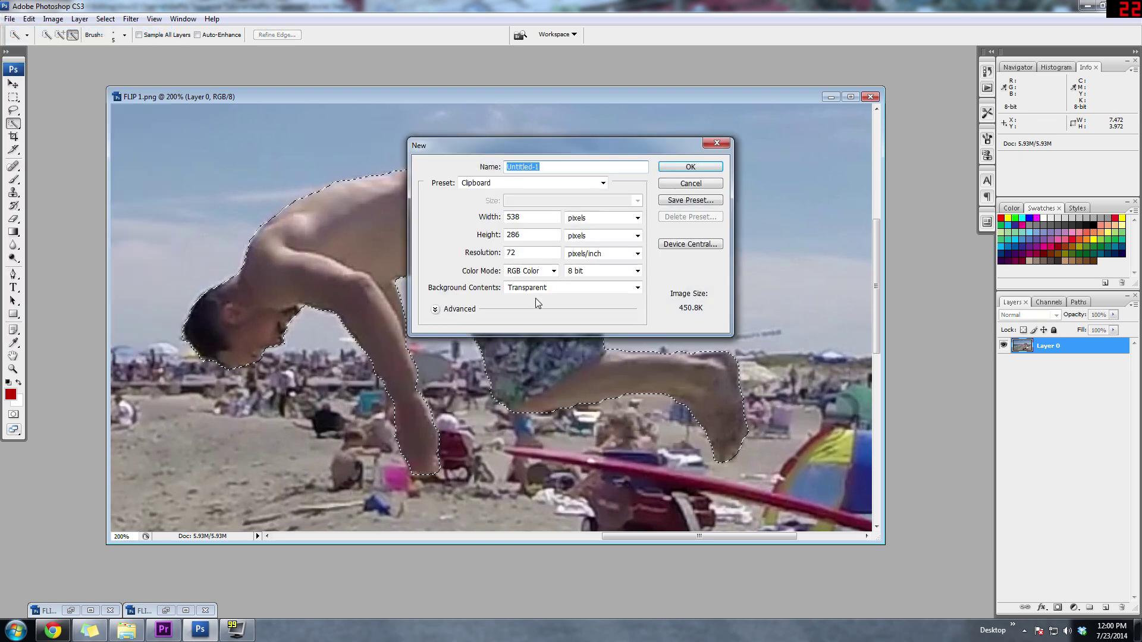
{"action": "left_click", "coordinate": [685, 167]}
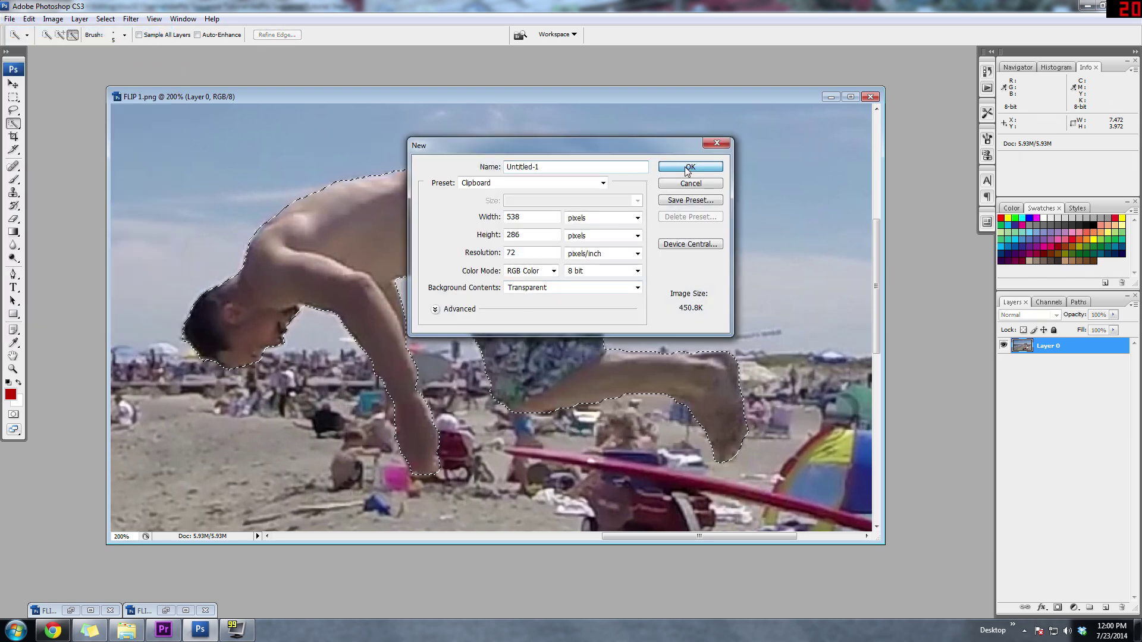
{"action": "key", "text": "ctrl+v"}
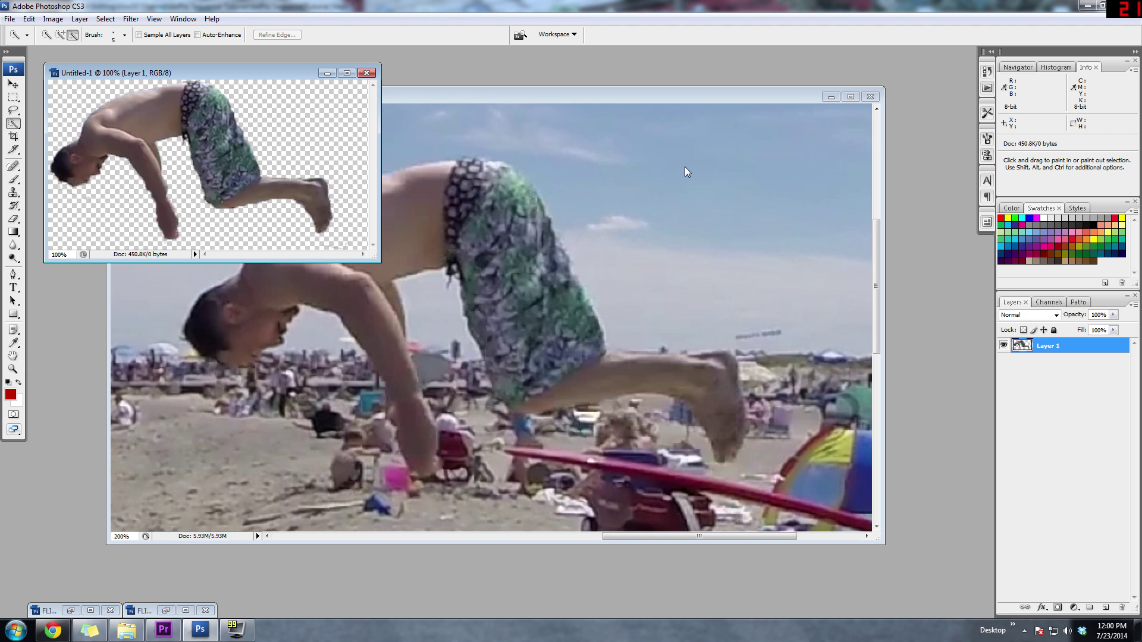
{"action": "left_click_drag", "start_coordinate": [264, 72], "coordinate": [549, 118]}
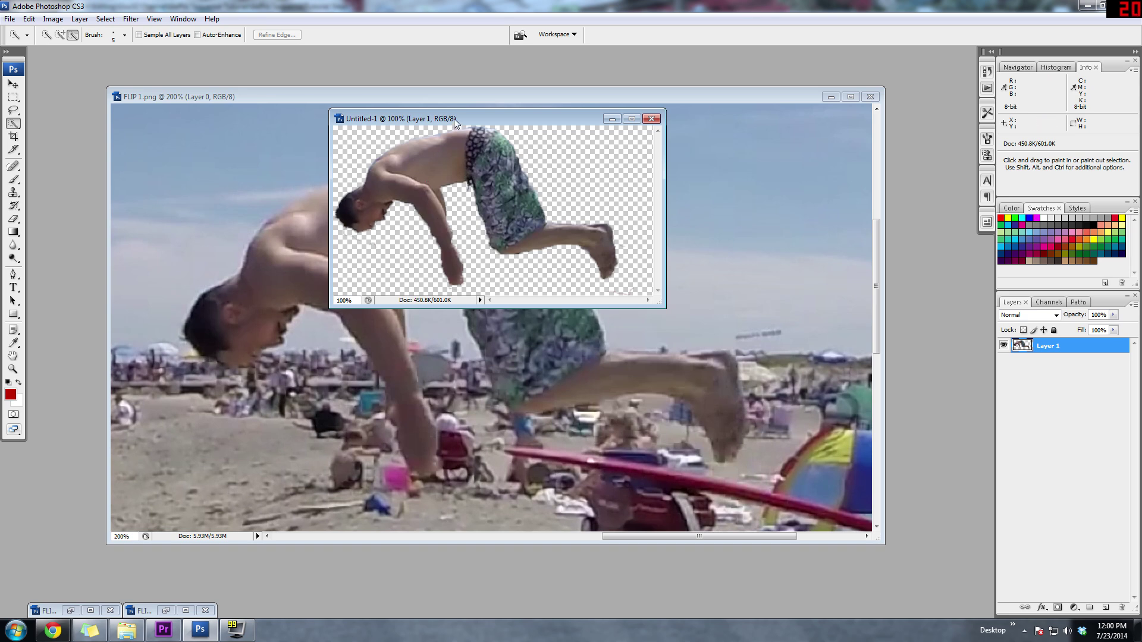
{"action": "left_click_drag", "start_coordinate": [454, 119], "coordinate": [443, 147]}
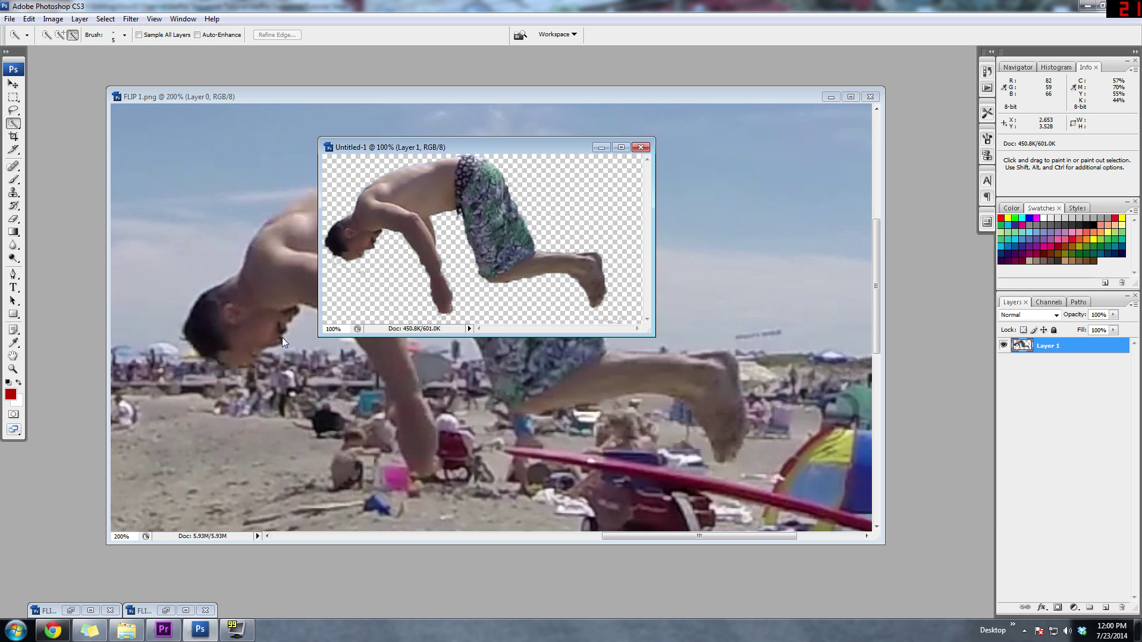
{"action": "left_click", "coordinate": [10, 19]}
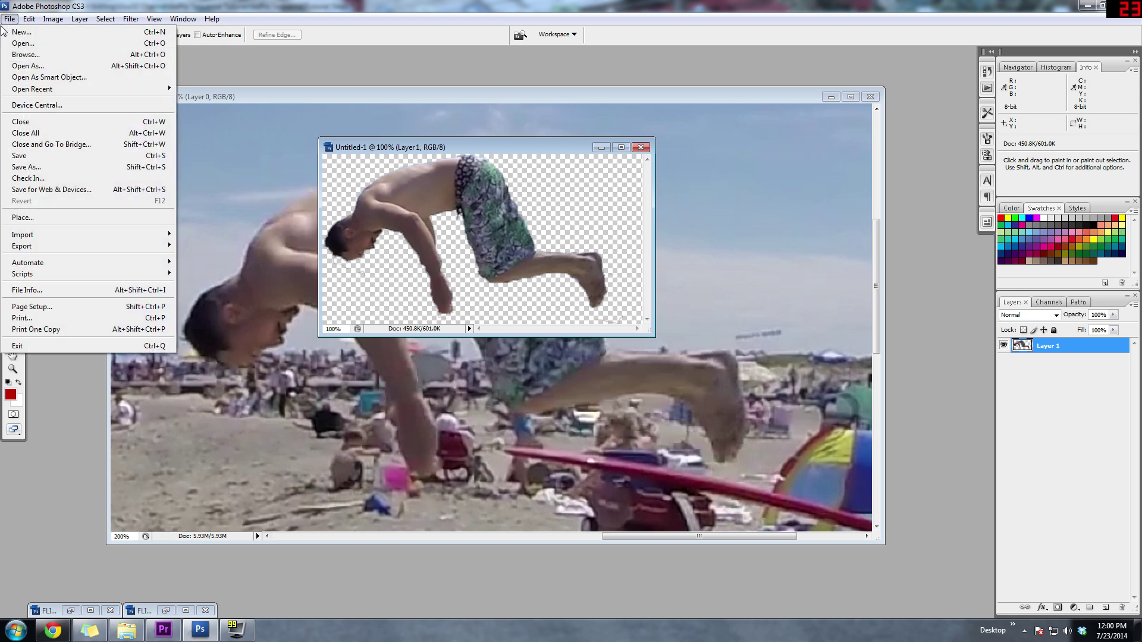
- Save the transparent cut-out as a non-interlaced PNG named FLIP 1_Cutout in STILL SHOTS
{"action": "left_click", "coordinate": [37, 163]}
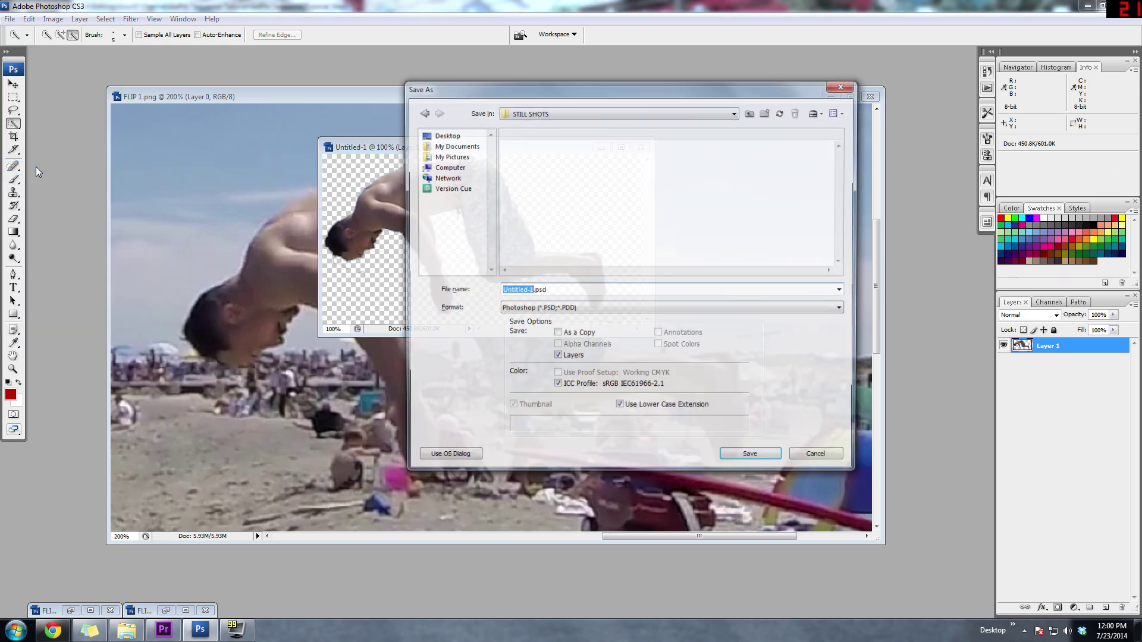
{"action": "left_click", "coordinate": [529, 313]}
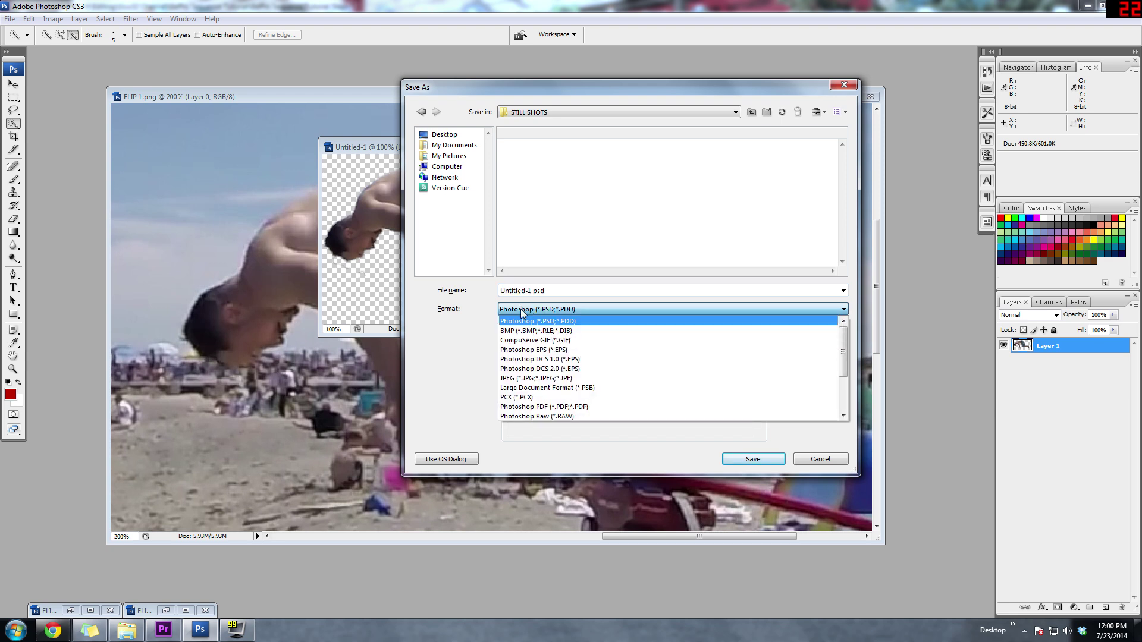
{"action": "scroll", "coordinate": [546, 387], "scroll_direction": "down", "scroll_amount": 1}
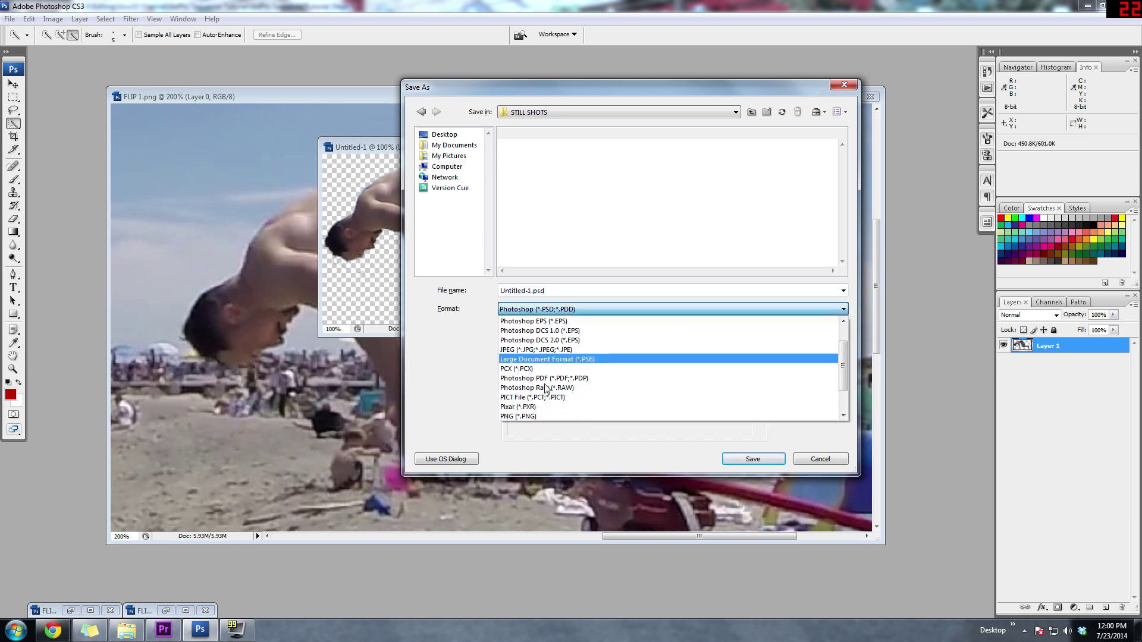
{"action": "left_click", "coordinate": [525, 417]}
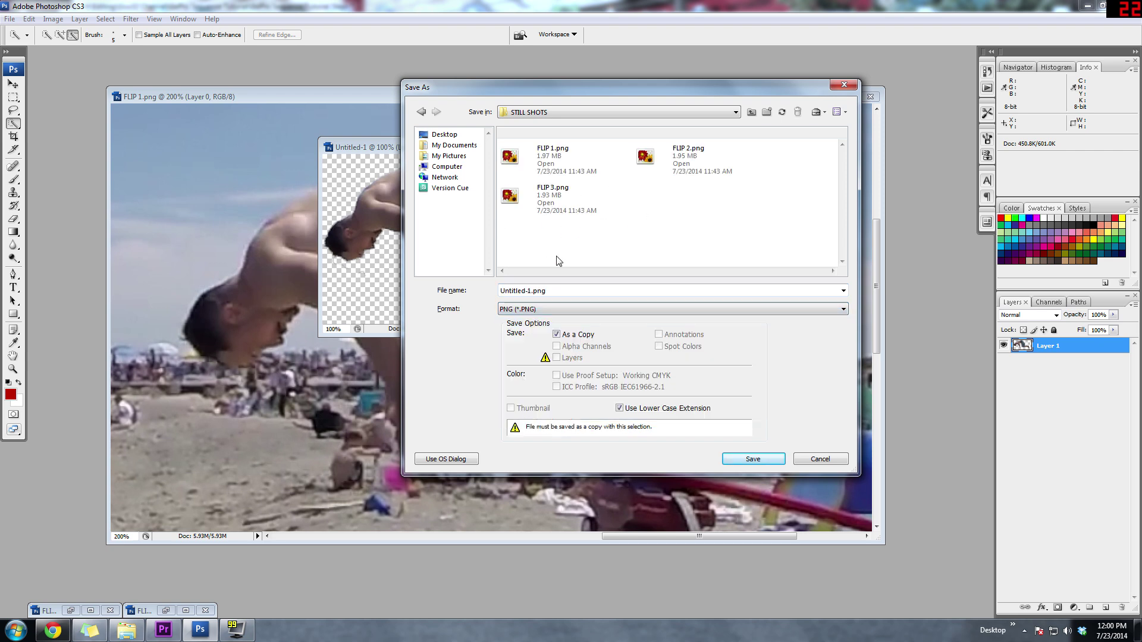
{"action": "left_click", "coordinate": [542, 290]}
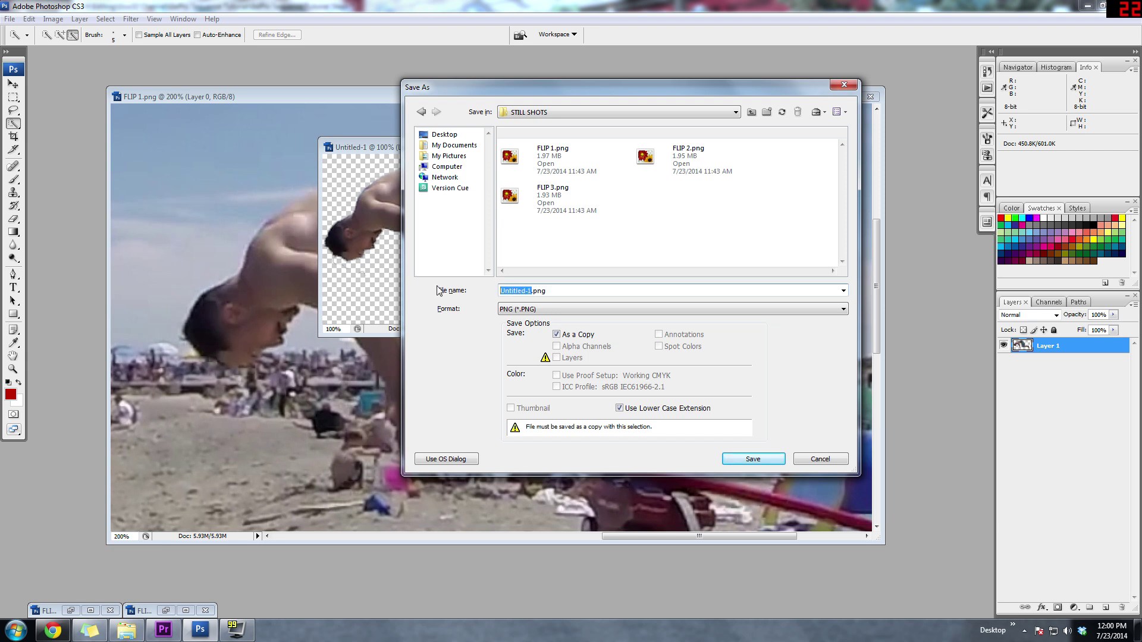
{"action": "type", "text": "FLIP 1_Cutout"}
{"action": "key", "text": "Return"}
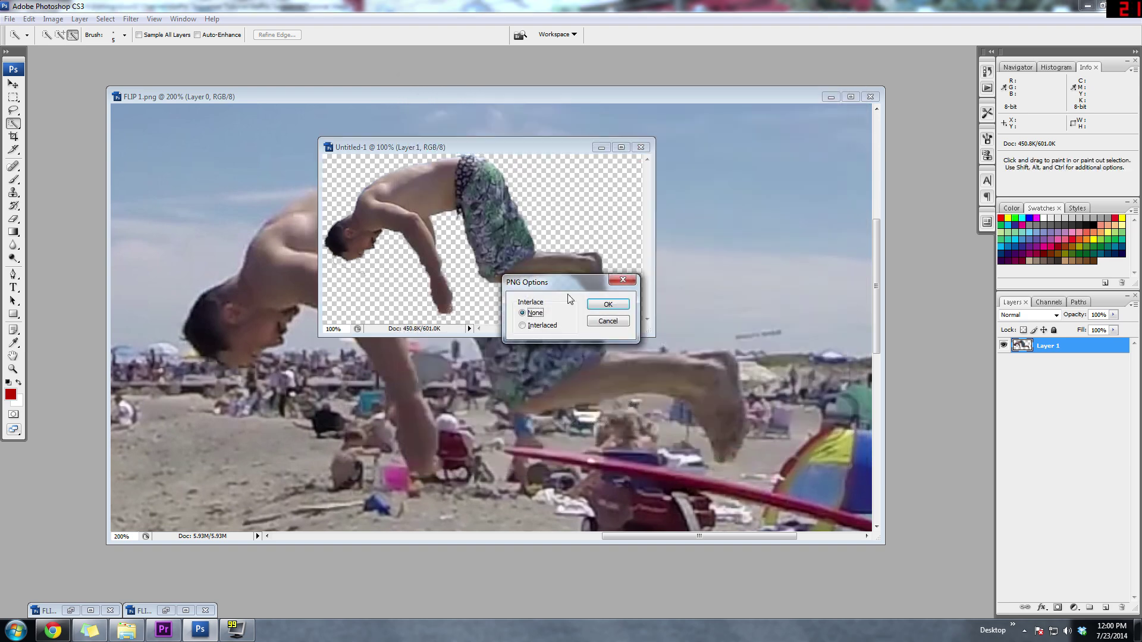
{"action": "left_click", "coordinate": [604, 304]}
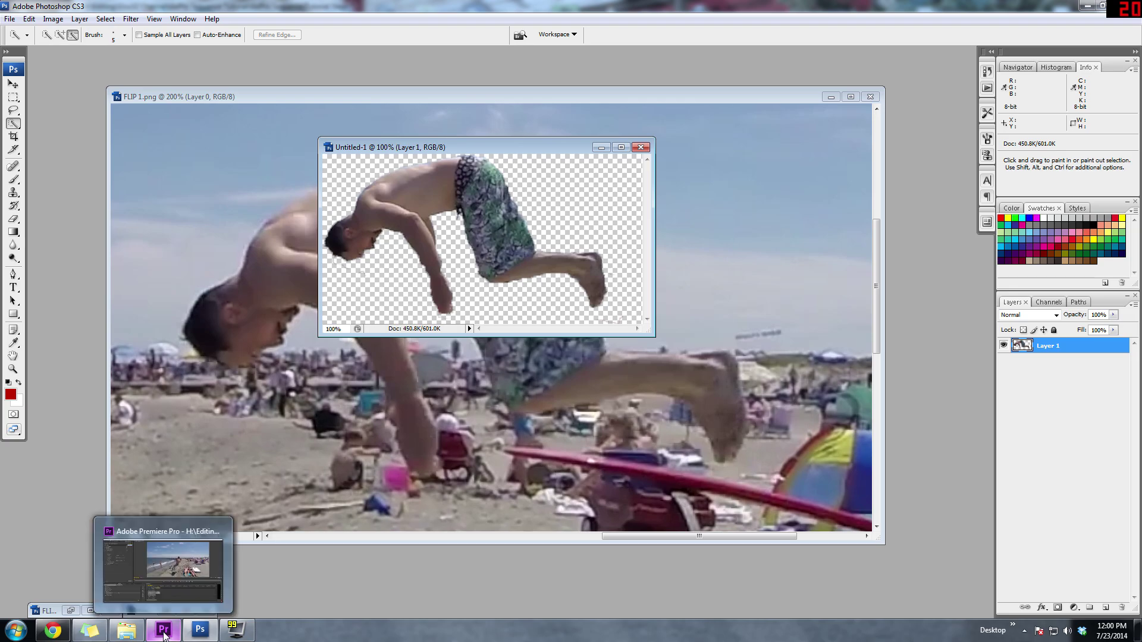
- Back in Premiere, import FLIP 1_Cutout.png from STILL SHOTS and scrub back to an earlier flip frame
{"action": "left_click", "coordinate": [166, 631]}
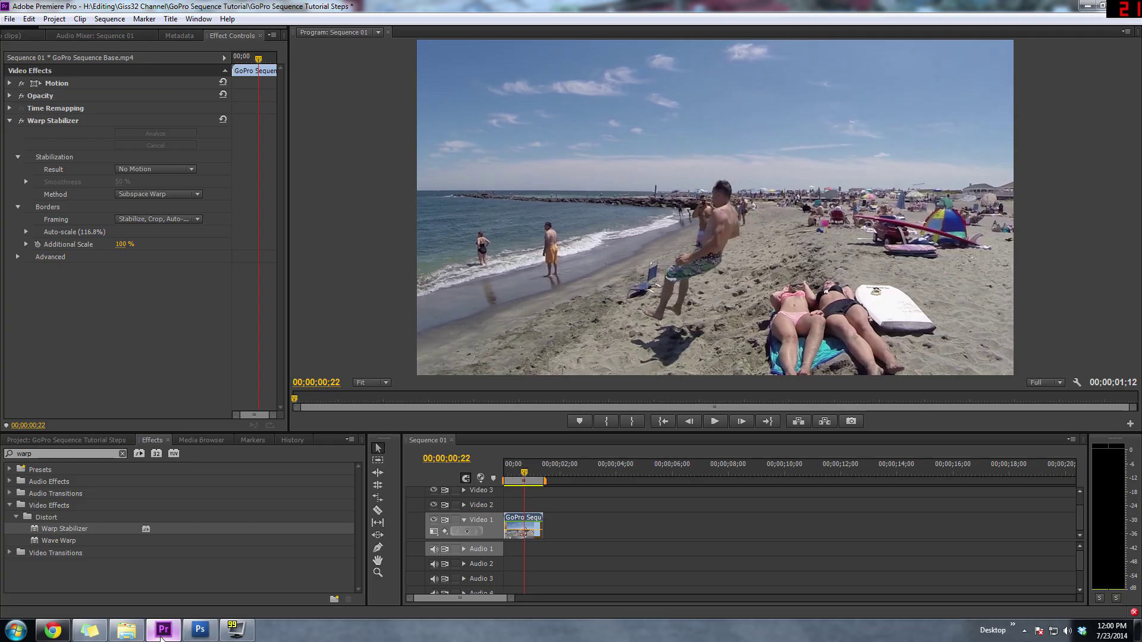
{"action": "left_click", "coordinate": [67, 441]}
{"action": "right_click", "coordinate": [307, 505]}
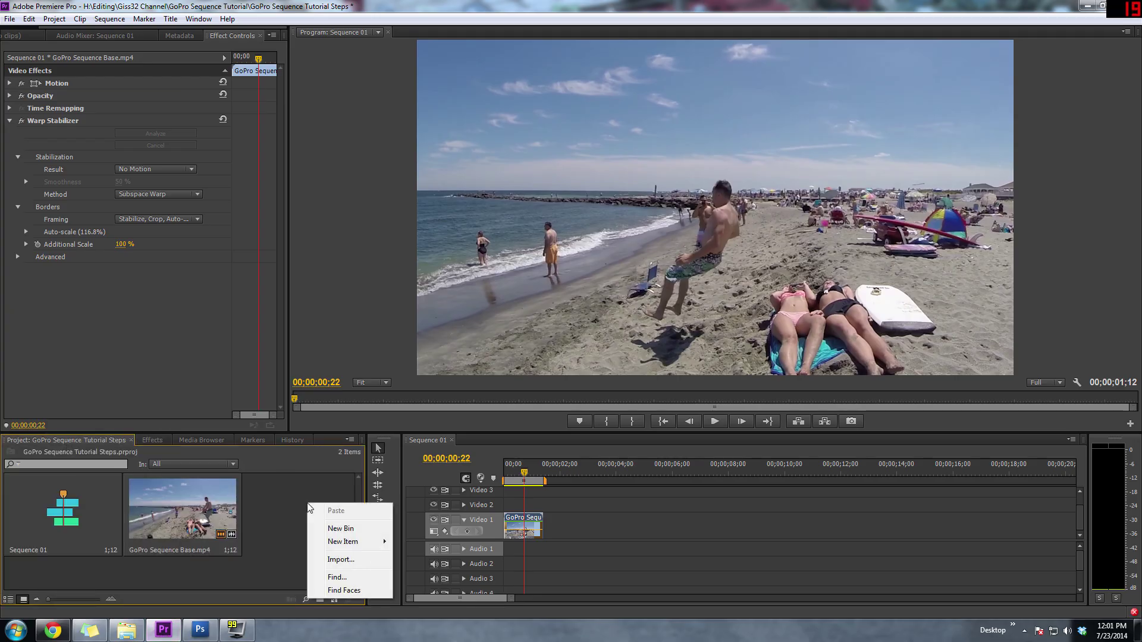
{"action": "left_click", "coordinate": [342, 560]}
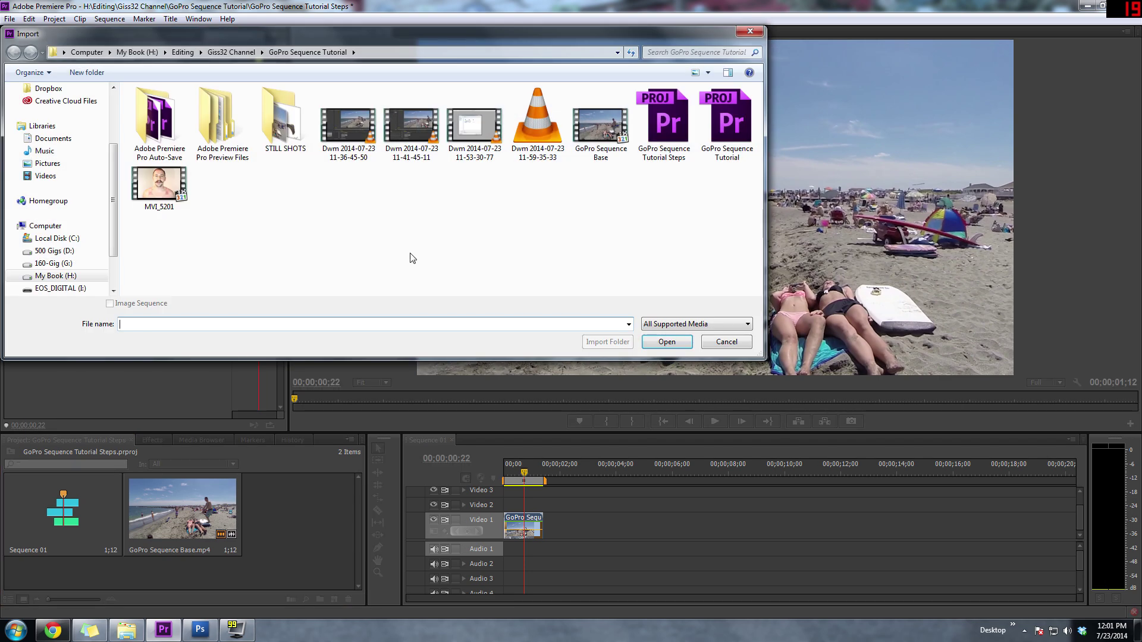
{"action": "double_click", "coordinate": [286, 149]}
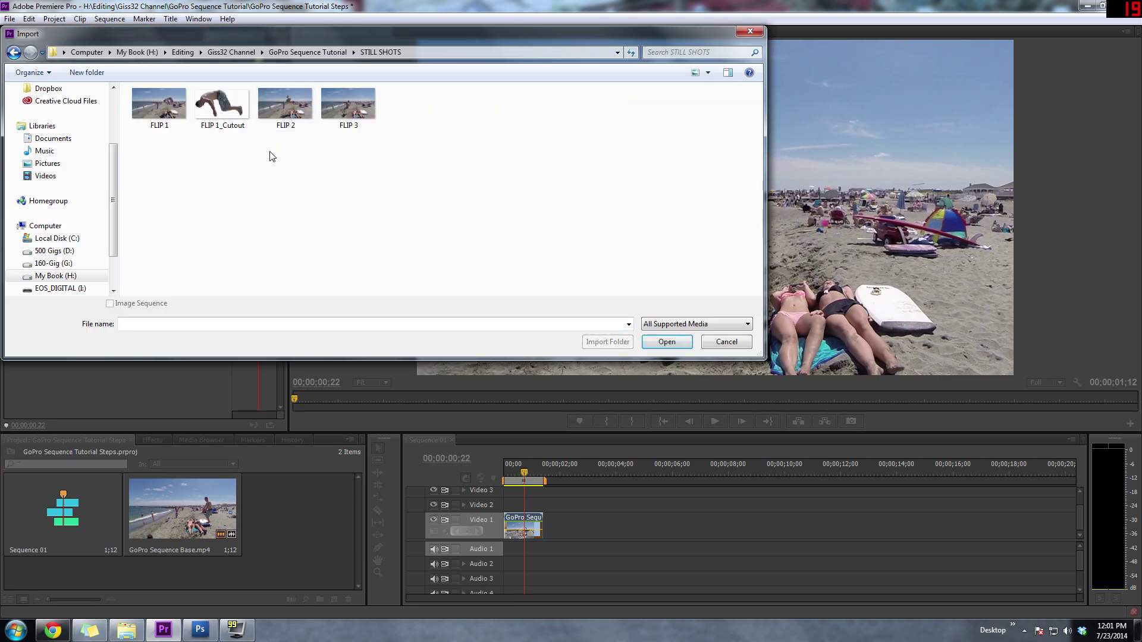
{"action": "double_click", "coordinate": [226, 99]}
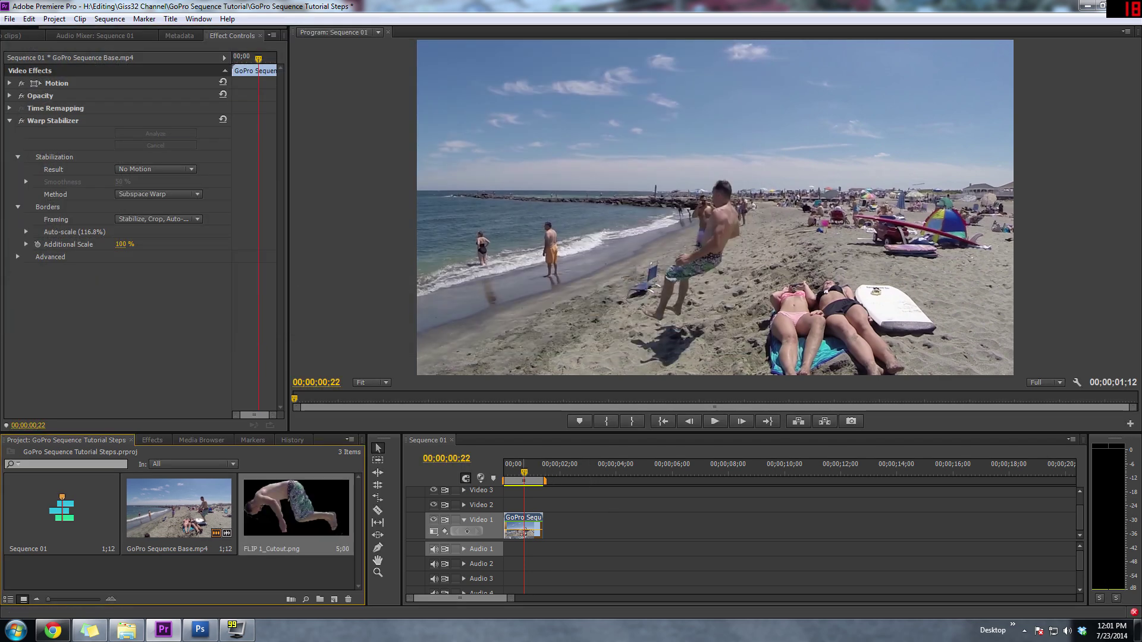
{"action": "scroll", "coordinate": [499, 599], "scroll_direction": "up", "scroll_amount": 4}
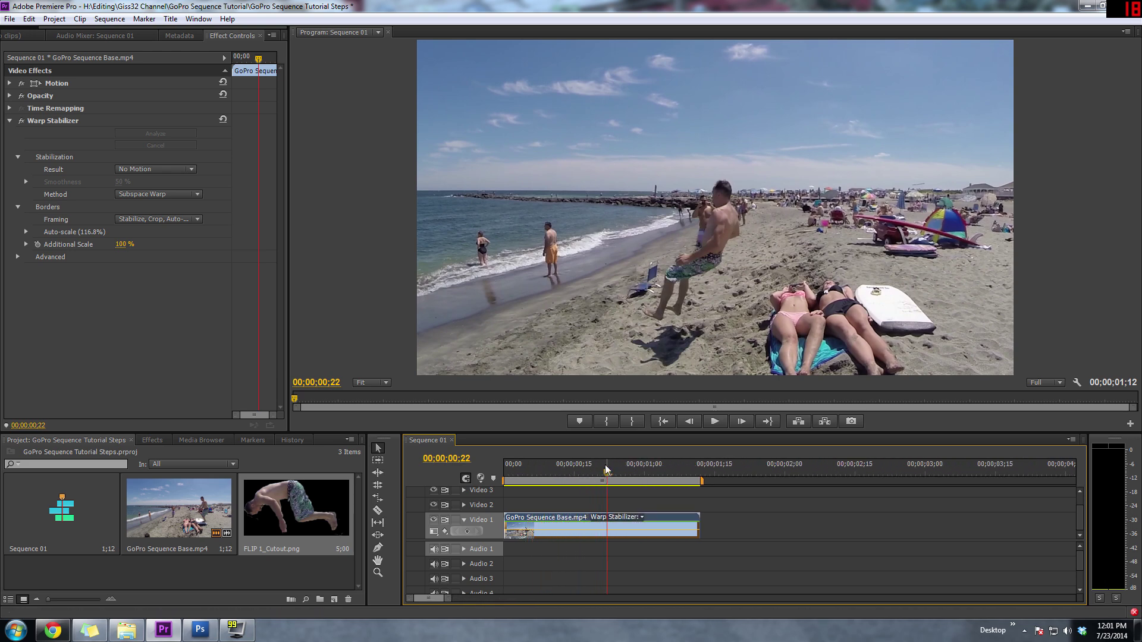
{"action": "left_click_drag", "start_coordinate": [605, 469], "coordinate": [544, 470]}
- Place FLIP 1_Cutout.png on Video 2 above the beach clip and slide it into timing
{"action": "left_click_drag", "start_coordinate": [326, 491], "coordinate": [547, 505]}
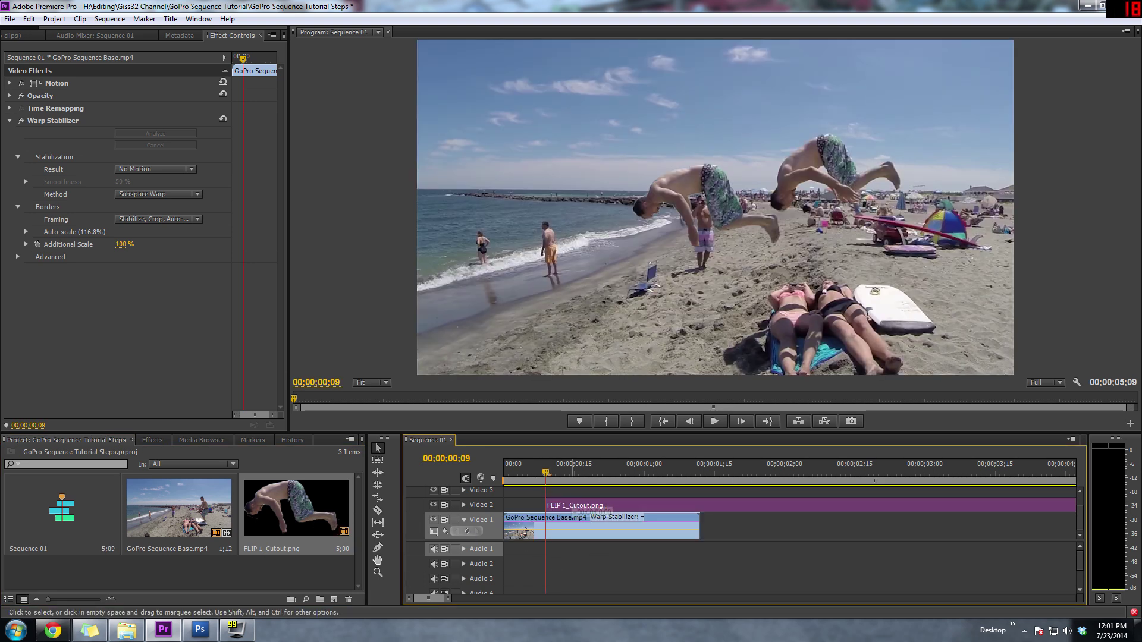
{"action": "left_click_drag", "start_coordinate": [556, 506], "coordinate": [585, 505]}
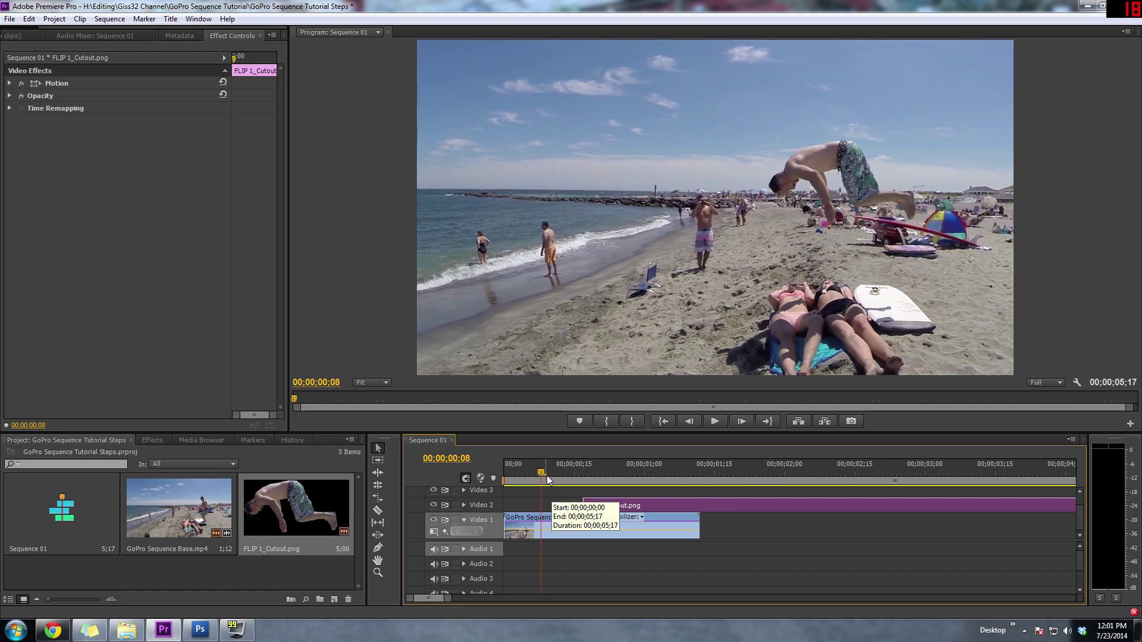
{"action": "left_click", "coordinate": [541, 479]}
{"action": "left_click_drag", "start_coordinate": [660, 506], "coordinate": [618, 506]}
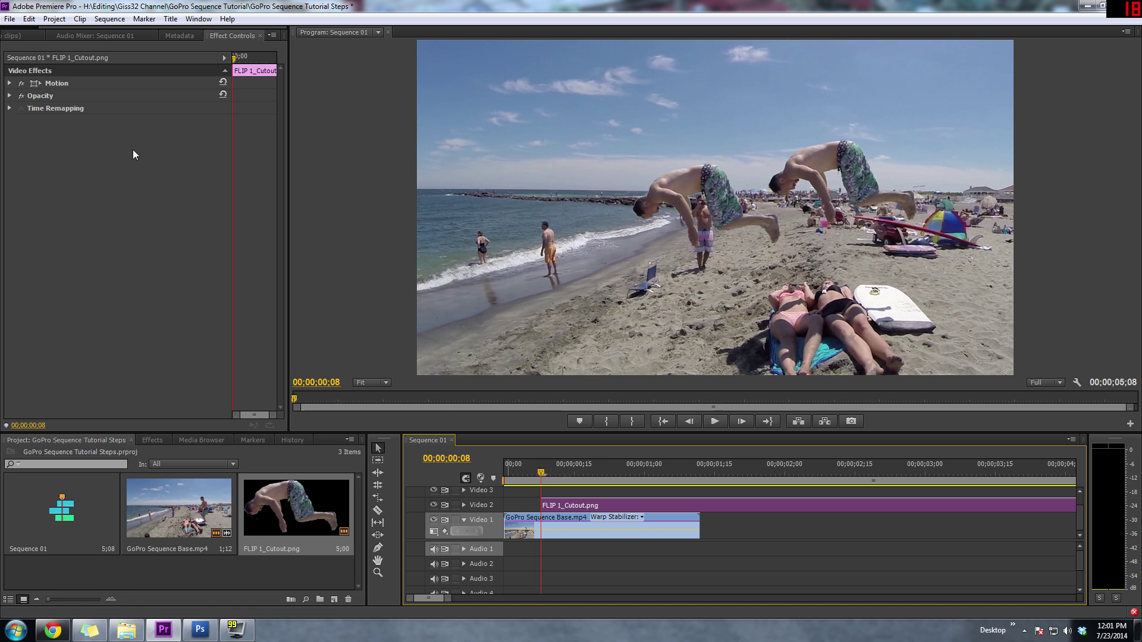
- Set the FLIP 1 cutout's Motion Position to 1398.0, 465.0 over the real jumper
{"action": "left_click", "coordinate": [10, 84]}
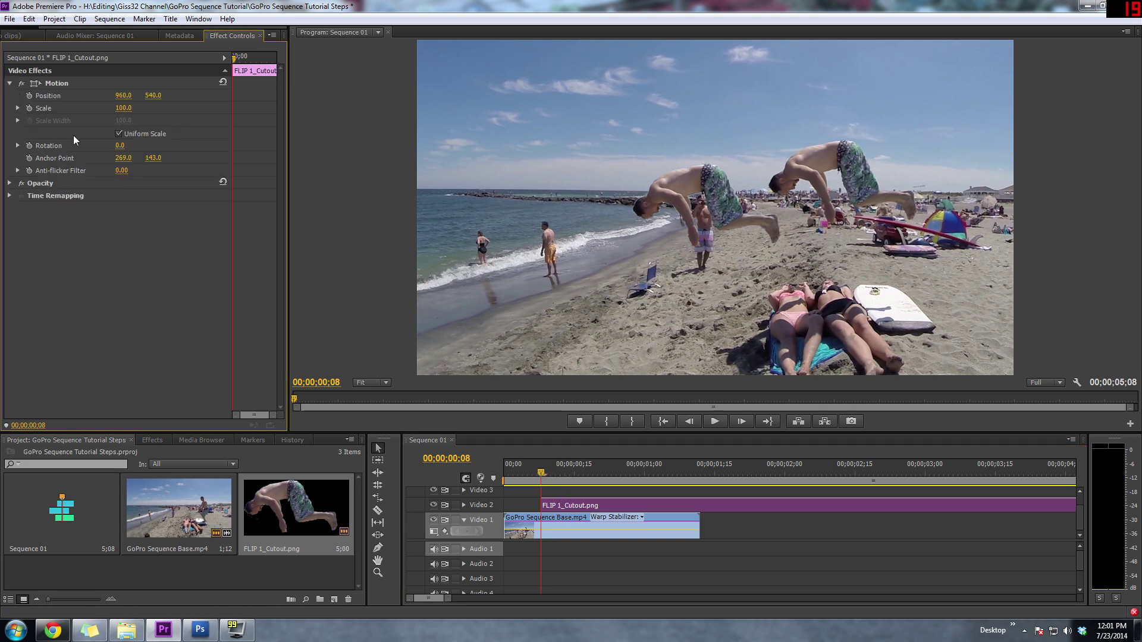
{"action": "left_click_drag", "start_coordinate": [123, 95], "coordinate": [389, 95]}
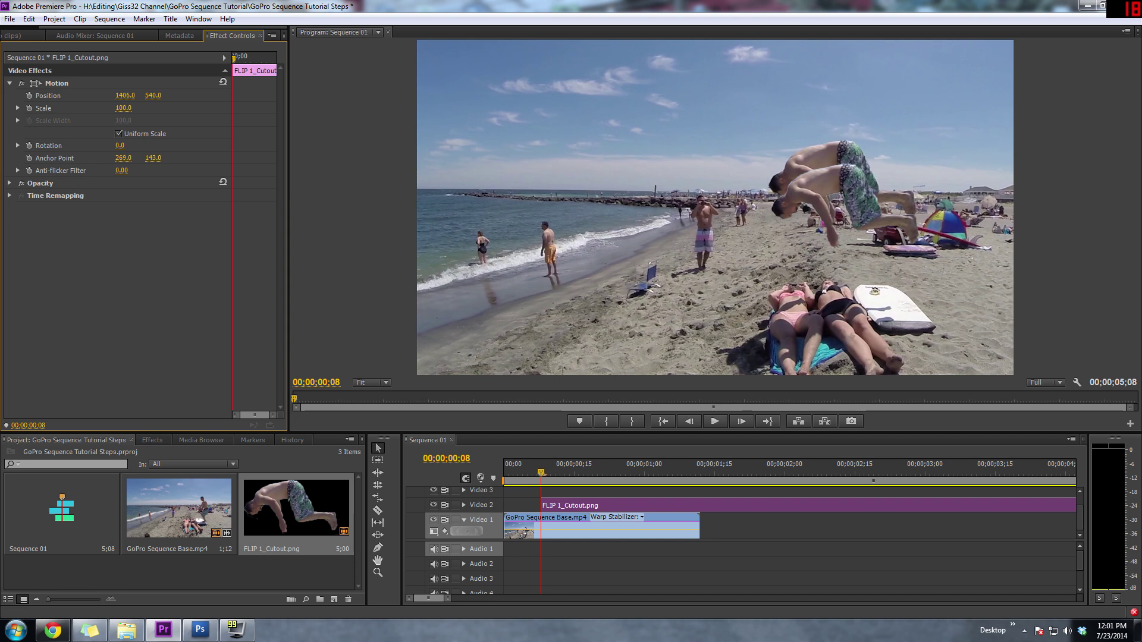
{"action": "left_click_drag", "start_coordinate": [153, 96], "coordinate": [105, 96]}
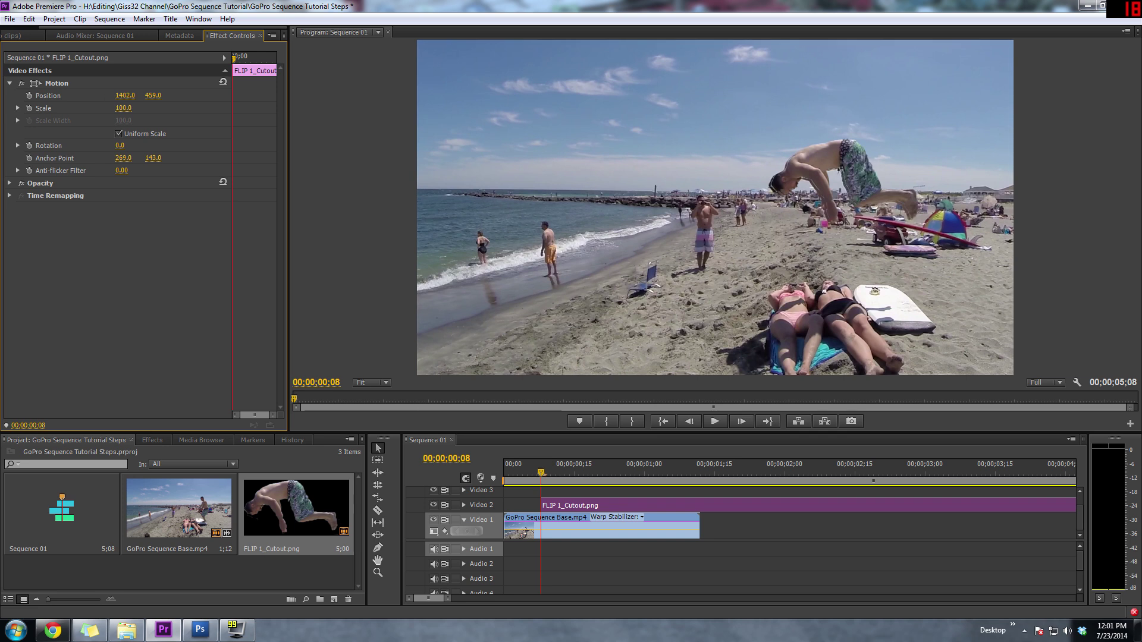
{"action": "key", "text": "Right"}
{"action": "key", "text": "Left"}
{"action": "key", "text": "Left"}
{"action": "key", "text": "Left"}
{"action": "key", "text": "Left"}
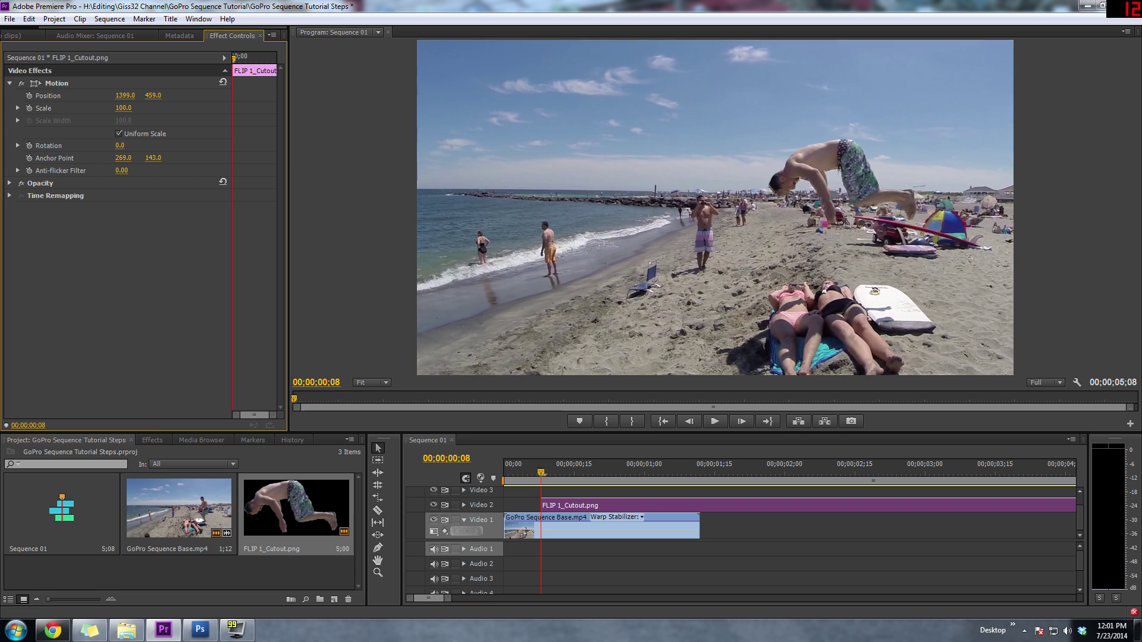
{"action": "key", "text": "Down"}
{"action": "key", "text": "Down"}
{"action": "key", "text": "Down"}
{"action": "key", "text": "Down"}
{"action": "key", "text": "Down"}
{"action": "key", "text": "Down"}
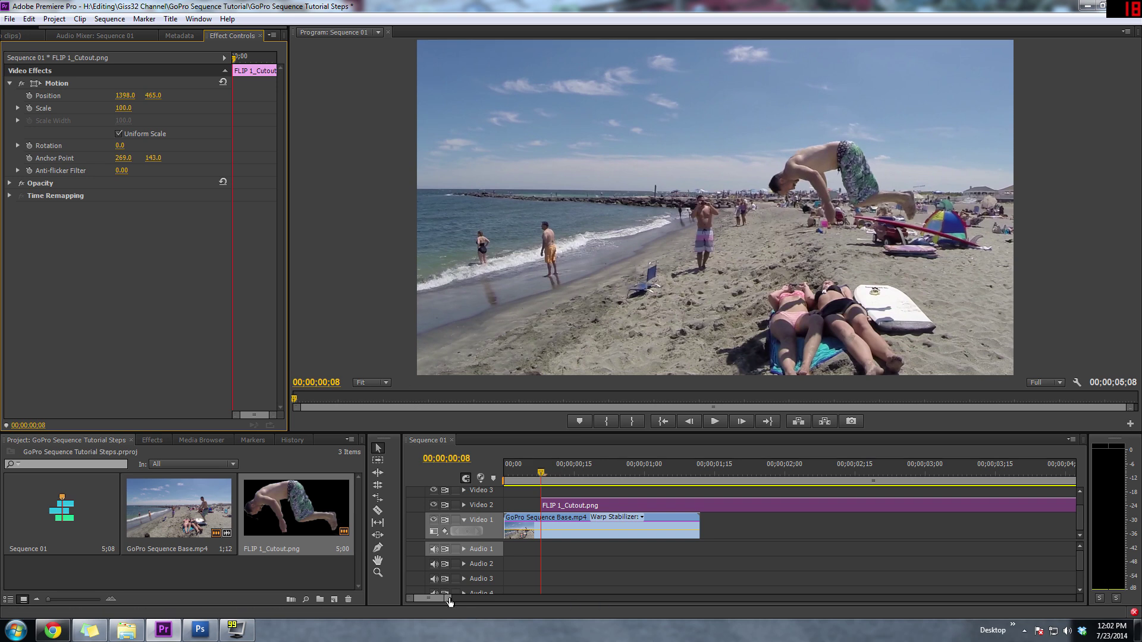
{"action": "left_click_drag", "start_coordinate": [448, 601], "coordinate": [434, 598]}
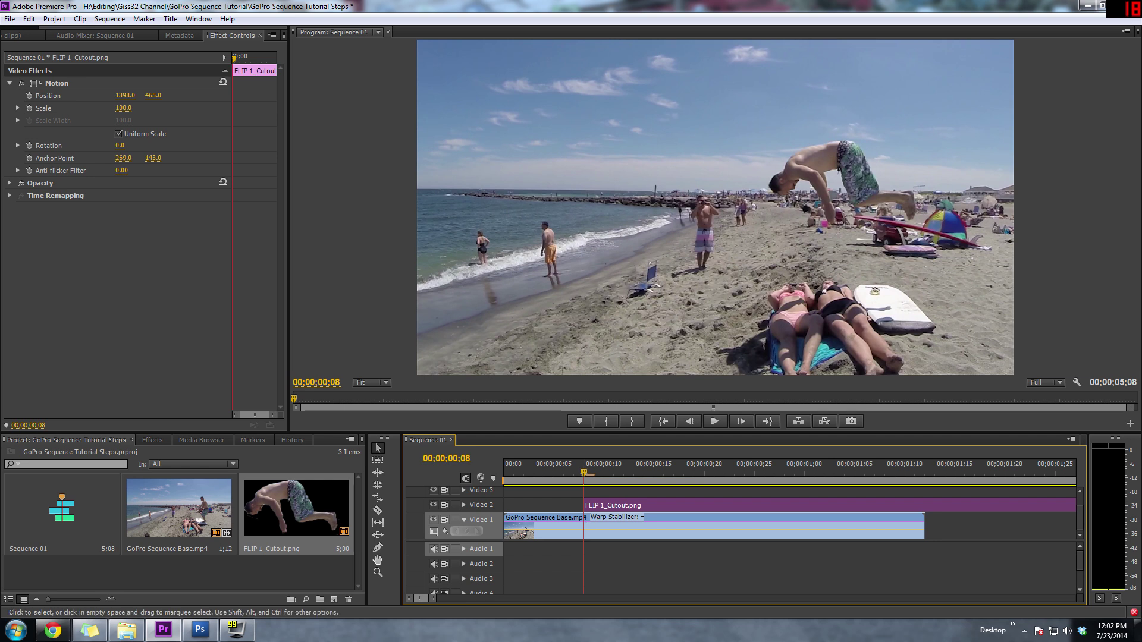
{"action": "left_click_drag", "start_coordinate": [433, 600], "coordinate": [473, 599]}
{"action": "left_click_drag", "start_coordinate": [827, 505], "coordinate": [587, 505]}
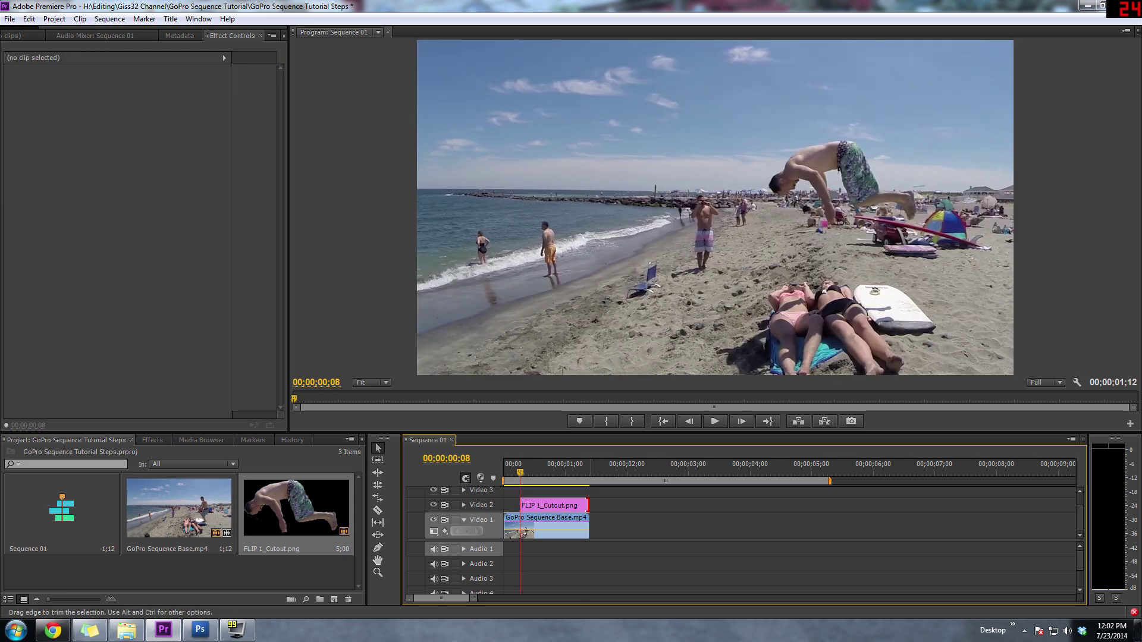
{"action": "left_click", "coordinate": [1059, 386]}
{"action": "left_click", "coordinate": [1057, 424]}
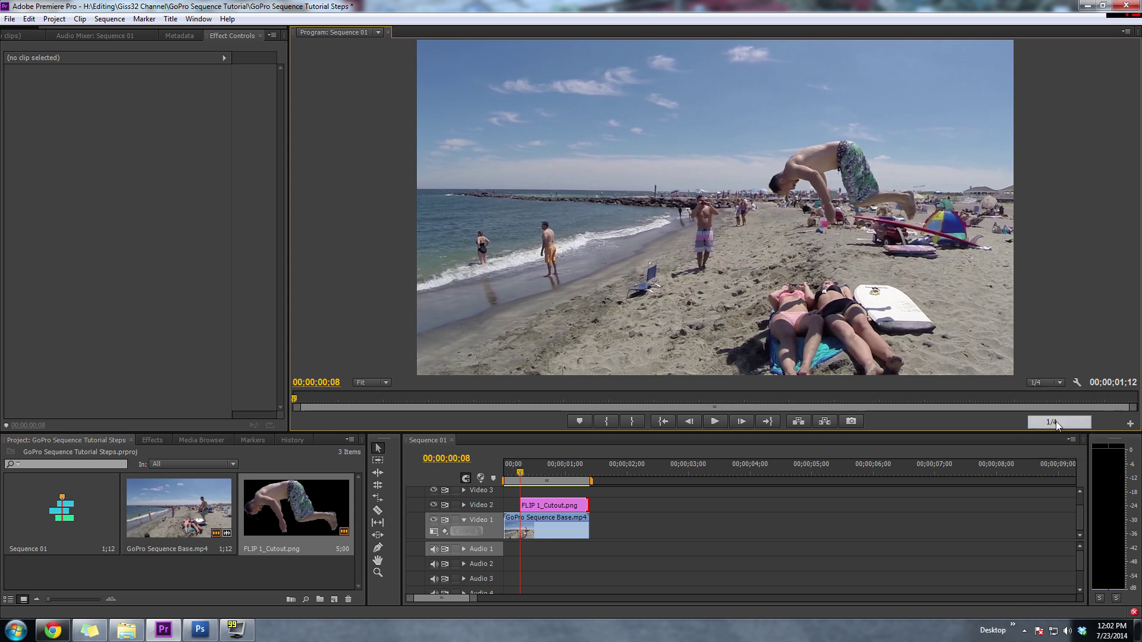
{"action": "left_click_drag", "start_coordinate": [473, 600], "coordinate": [452, 602]}
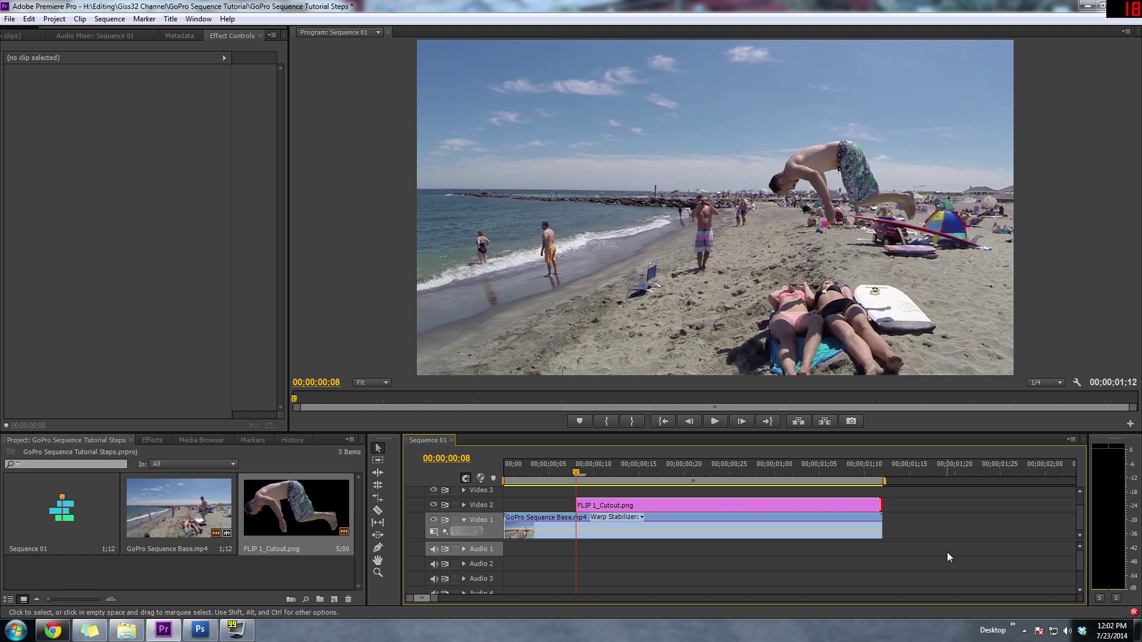
{"action": "left_click_drag", "start_coordinate": [576, 470], "coordinate": [504, 471]}
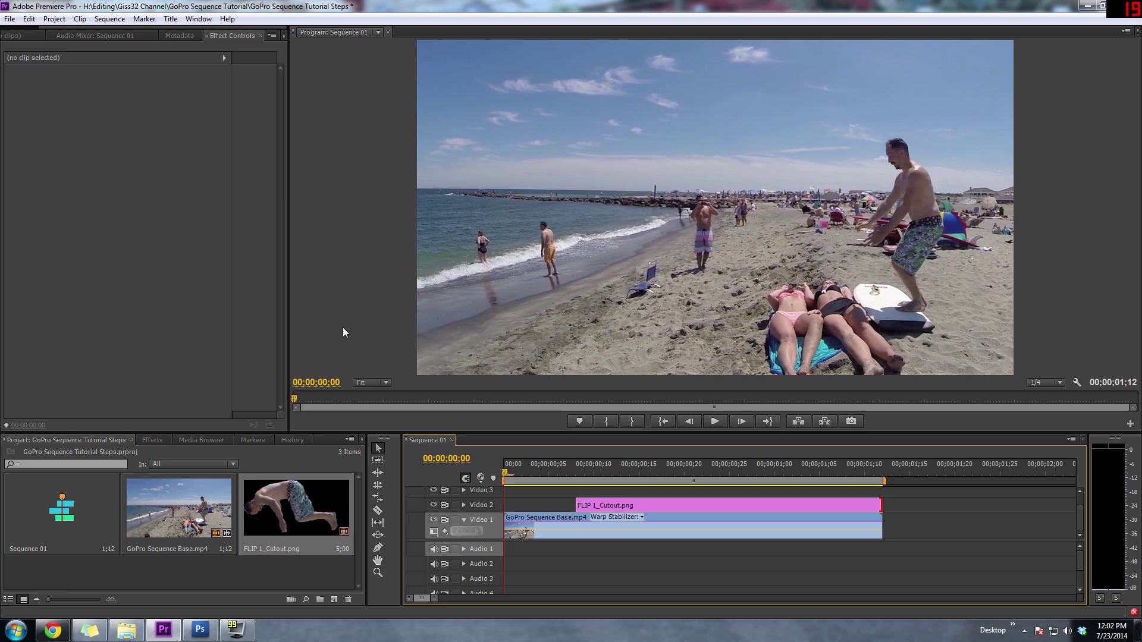
{"action": "key", "text": "space"}
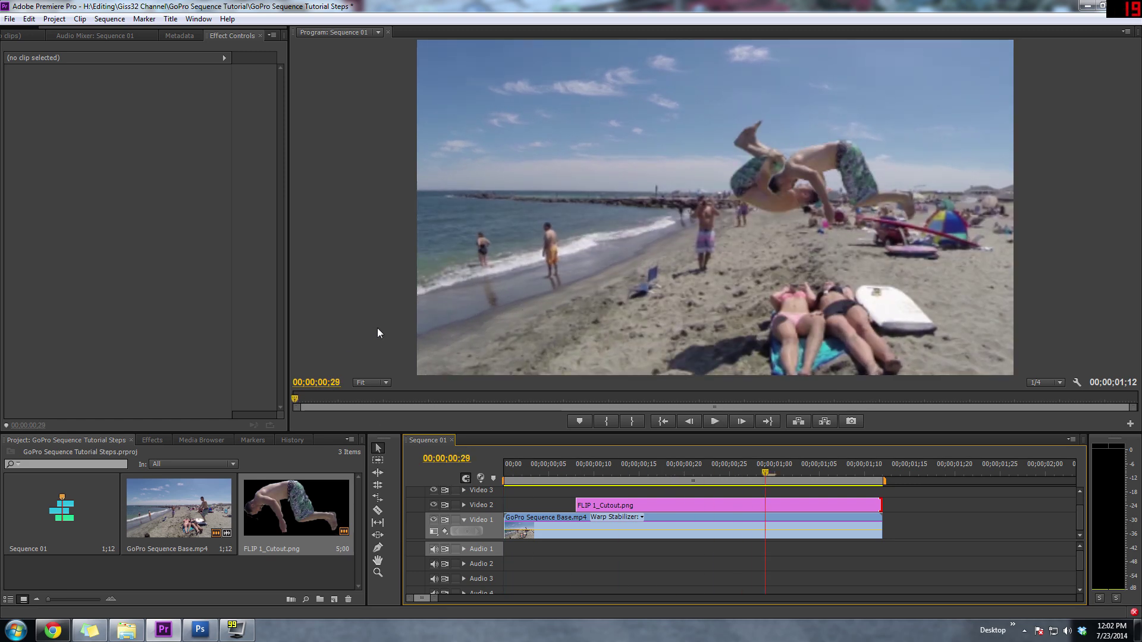
{"action": "left_click_drag", "start_coordinate": [603, 471], "coordinate": [547, 470]}
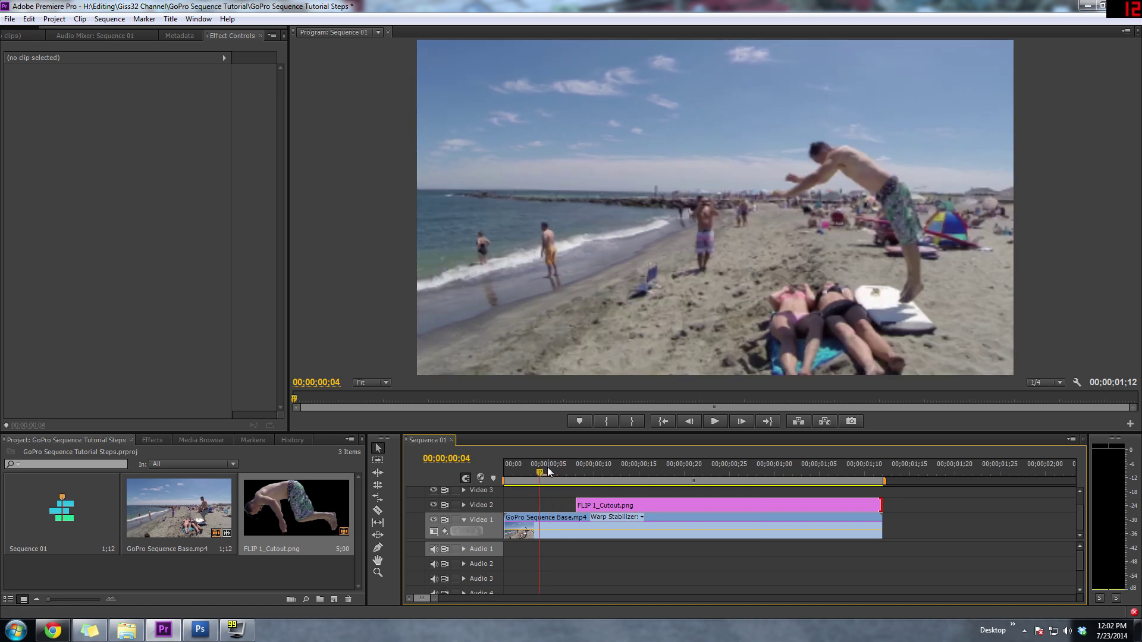
{"action": "key", "text": "Right"}
{"action": "key", "text": "Right"}
{"action": "key", "text": "Right"}
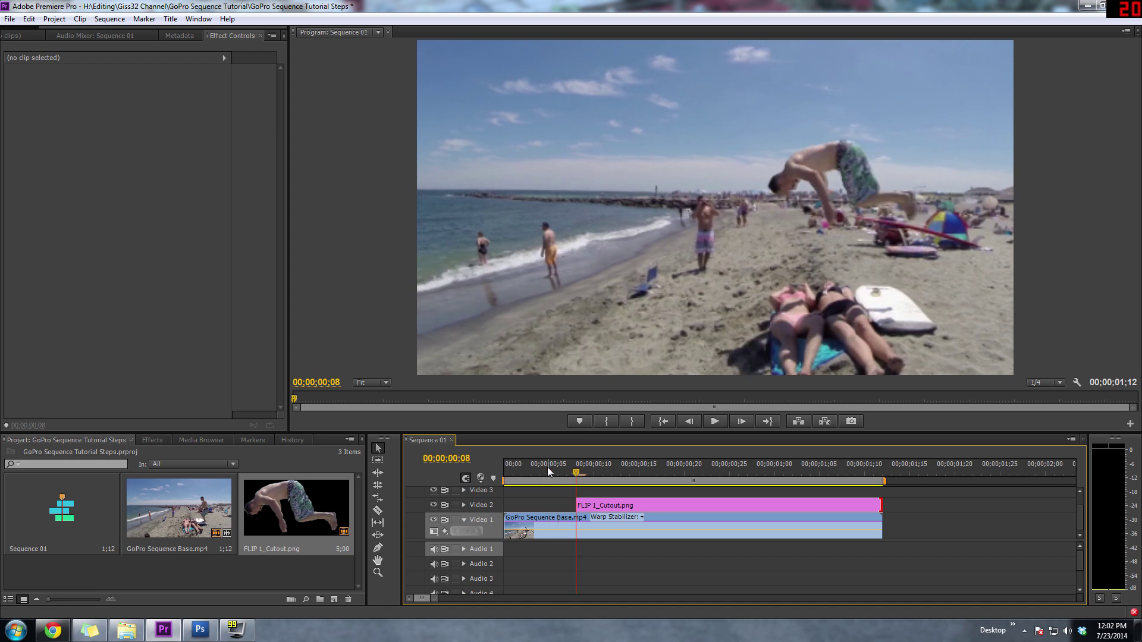
{"action": "key", "text": "Right"}
{"action": "key", "text": "Right"}
{"action": "key", "text": "Right"}
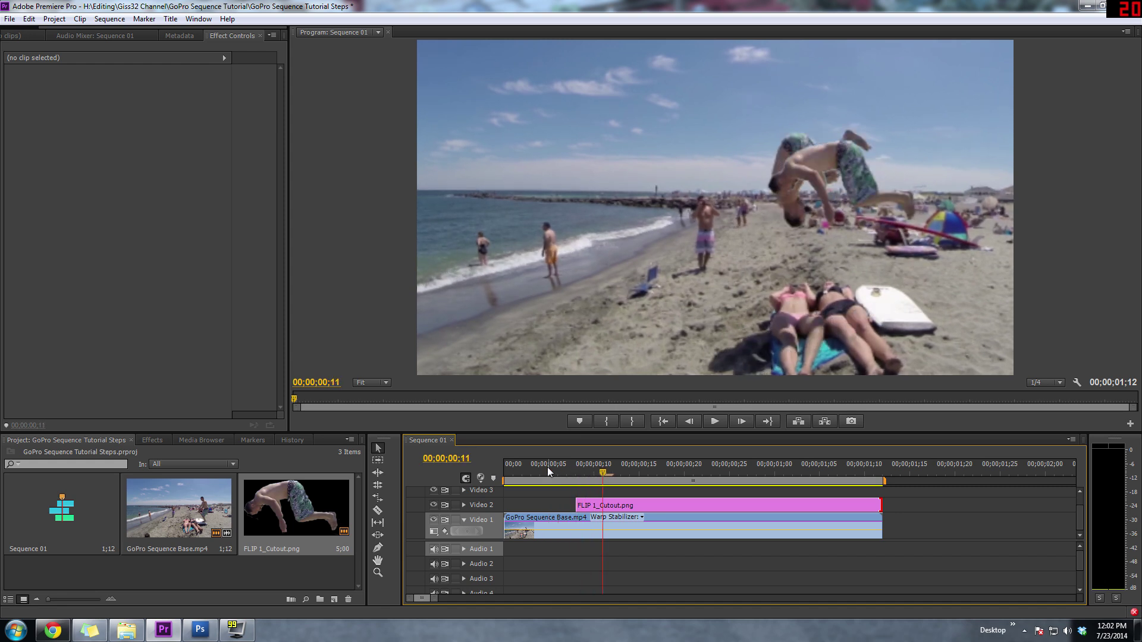
{"action": "key", "text": "Right"}
{"action": "key", "text": "Right"}
{"action": "key", "text": "Right"}
{"action": "key", "text": "Right"}
{"action": "key", "text": "Right"}
{"action": "key", "text": "Right"}
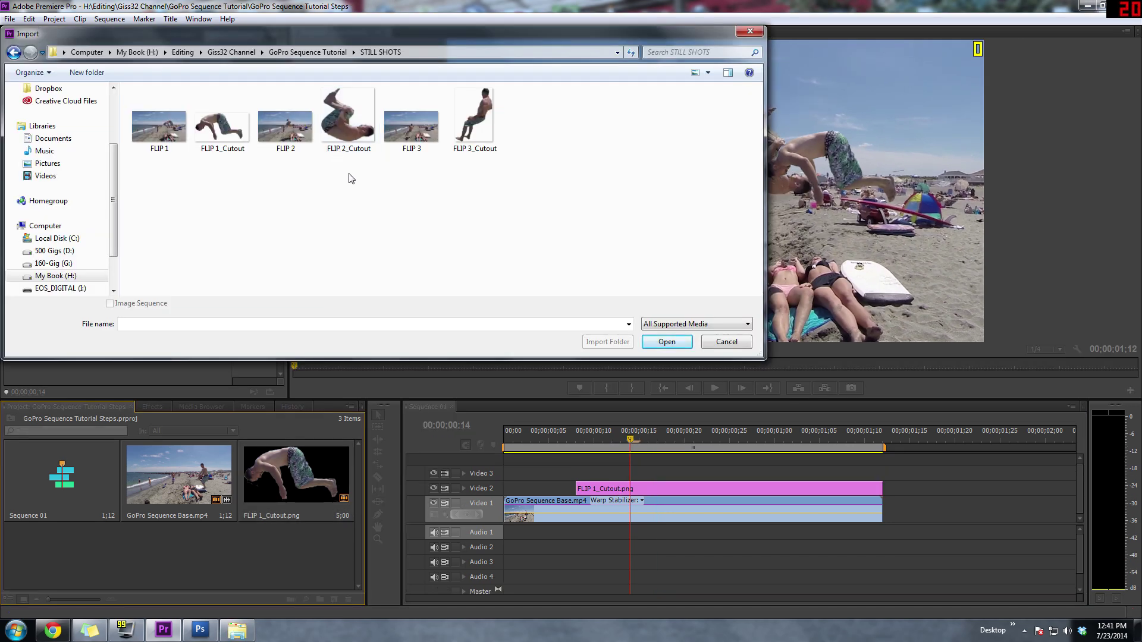
- Import the FLIP 2_Cutout and FLIP 3_Cutout images into the project
{"action": "left_click", "coordinate": [354, 114]}
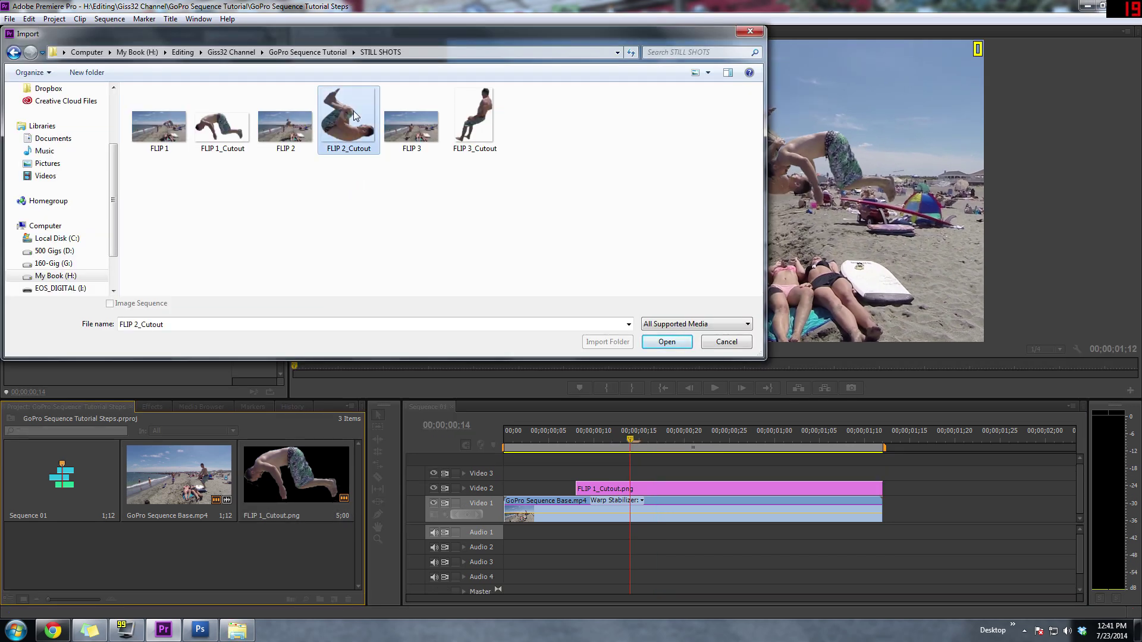
{"action": "left_click", "coordinate": [479, 118], "text": "ctrl"}
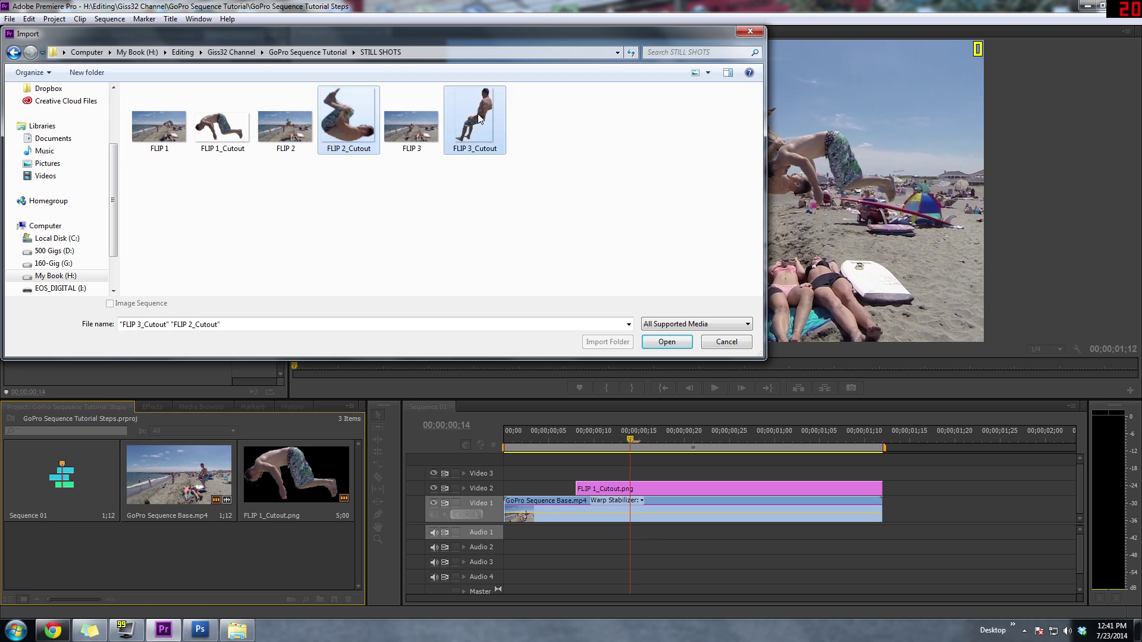
{"action": "left_click", "coordinate": [666, 341]}
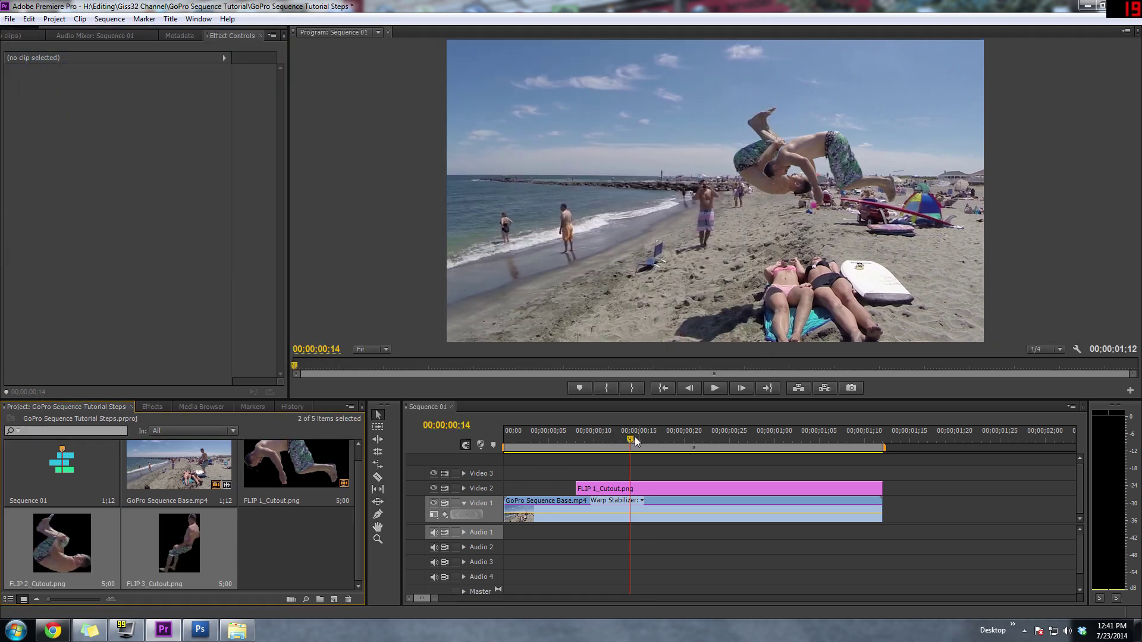
- Place FLIP 2_Cutout.png on Video 3 starting at frame 15
{"action": "left_click_drag", "start_coordinate": [634, 440], "coordinate": [597, 449]}
{"action": "key", "text": "Right"}
{"action": "key", "text": "Right"}
{"action": "key", "text": "Right"}
{"action": "key", "text": "Right"}
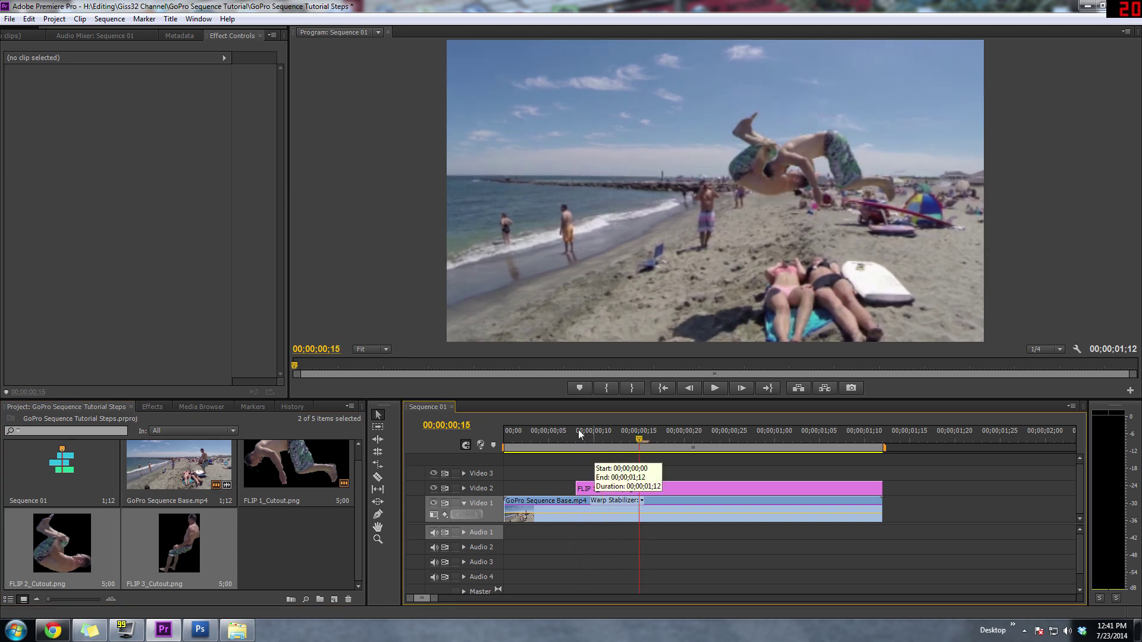
{"action": "left_click_drag", "start_coordinate": [71, 542], "coordinate": [690, 481]}
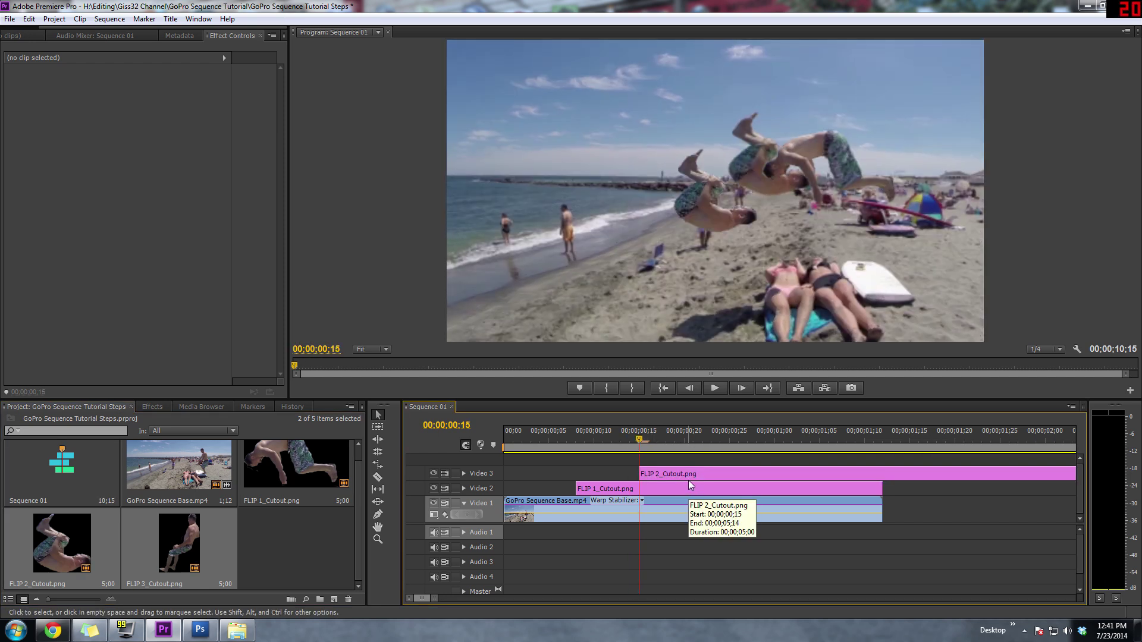
{"action": "left_click", "coordinate": [685, 474]}
{"action": "key", "text": "Left"}
- Move the FLIP 2 pose up and right to Position 1155.0, 406.0
{"action": "key", "text": "Right"}
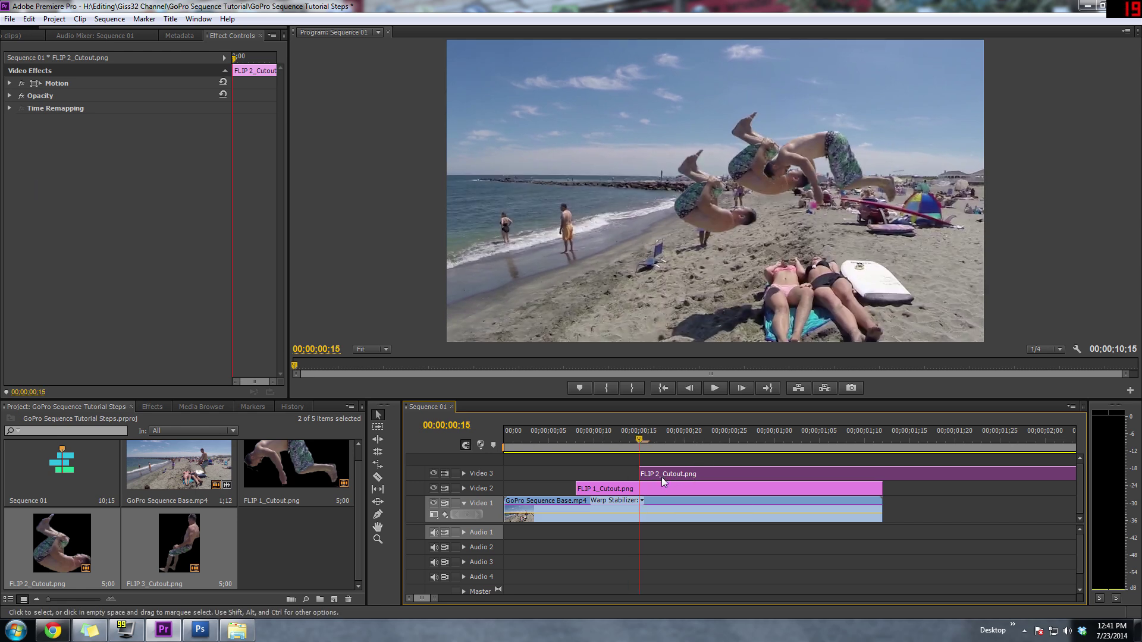
{"action": "left_click", "coordinate": [9, 83]}
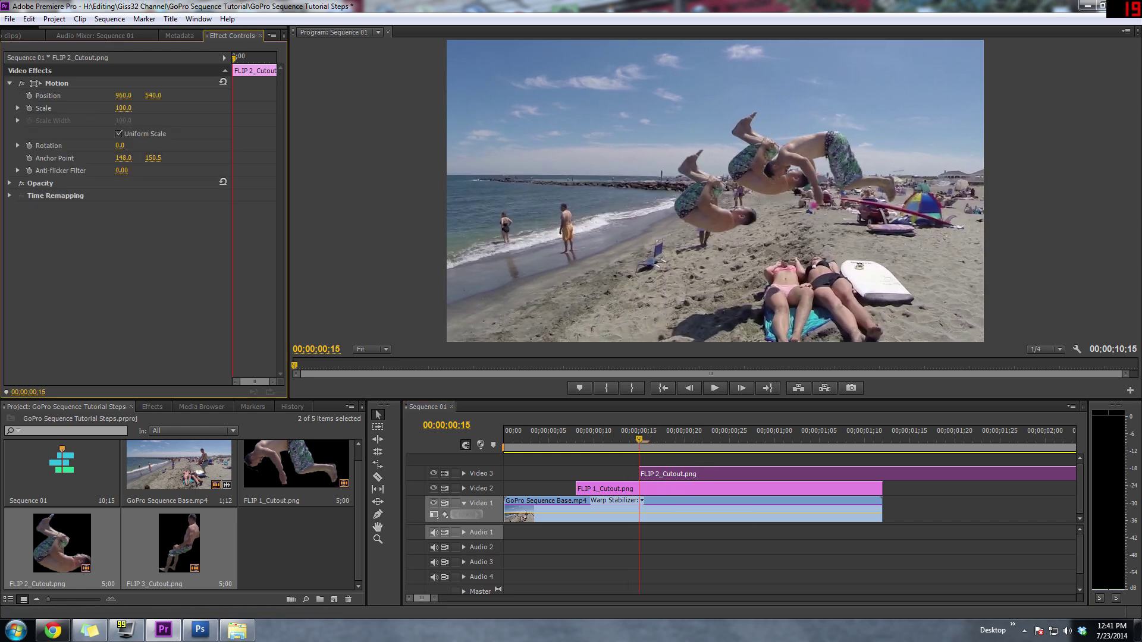
{"action": "left_click_drag", "start_coordinate": [123, 95], "coordinate": [223, 95]}
{"action": "mouse_move", "coordinate": [153, 95]}
{"action": "left_mouse_down"}
{"action": "mouse_move", "coordinate": [76, 95]}
{"action": "mouse_move", "coordinate": [140, 96]}
{"action": "left_mouse_up"}
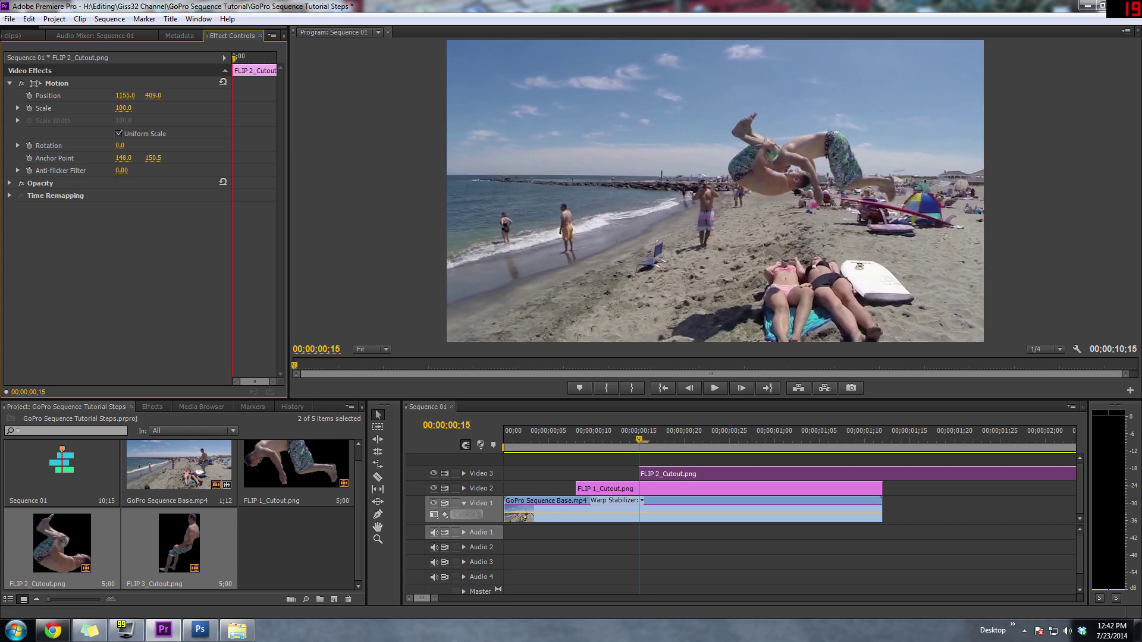
{"action": "left_click_drag", "start_coordinate": [153, 95], "coordinate": [148, 95]}
- Scrub from frame 6 through frame 21 to check the flip arc
{"action": "left_click_drag", "start_coordinate": [639, 441], "coordinate": [566, 443]}
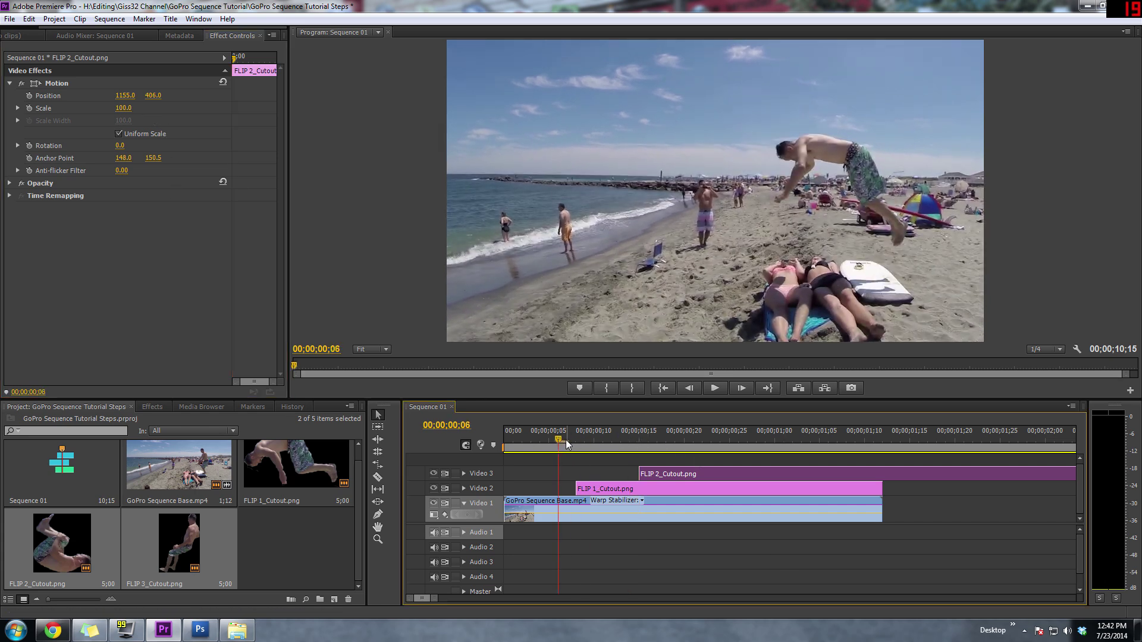
{"action": "key", "text": "Right"}
{"action": "key", "text": "Right"}
{"action": "key", "text": "Right"}
{"action": "key", "text": "Right"}
{"action": "key", "text": "Right"}
{"action": "key", "text": "Right"}
{"action": "key", "text": "Right"}
{"action": "key", "text": "Right"}
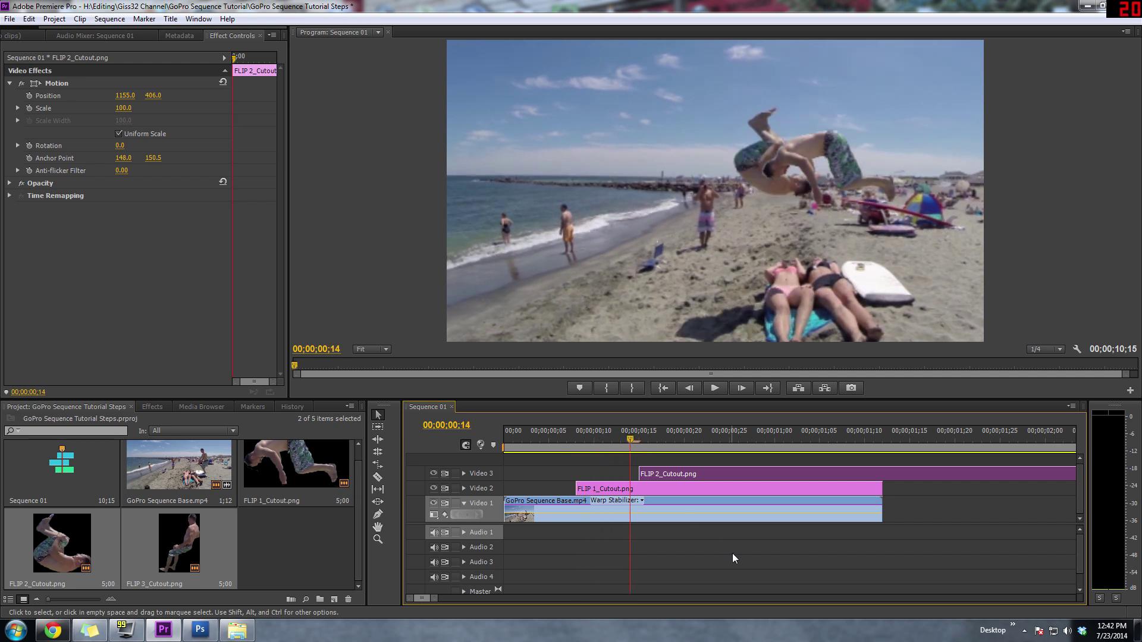
{"action": "key", "text": "Right"}
{"action": "key", "text": "Right"}
{"action": "key", "text": "Right"}
{"action": "key", "text": "Right"}
{"action": "key", "text": "Right"}
{"action": "key", "text": "Right"}
{"action": "key", "text": "Right"}
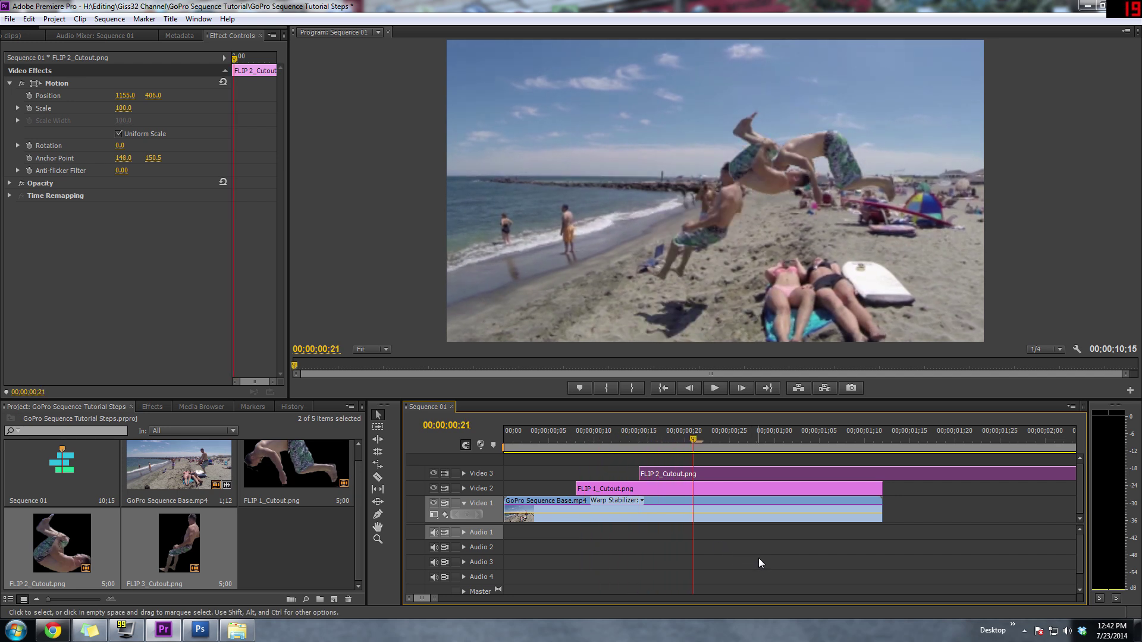
- Remove the stray FLIP 2_Cutout copy accidentally dropped on Video 4
{"action": "left_click_drag", "start_coordinate": [187, 541], "coordinate": [712, 459]}
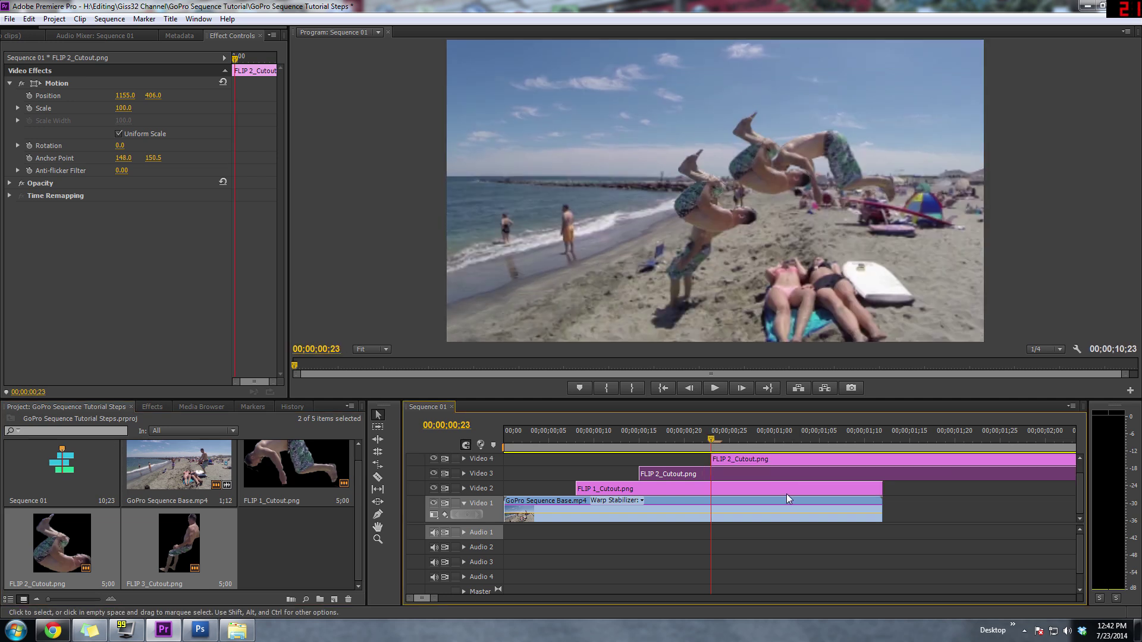
{"action": "left_click", "coordinate": [772, 472]}
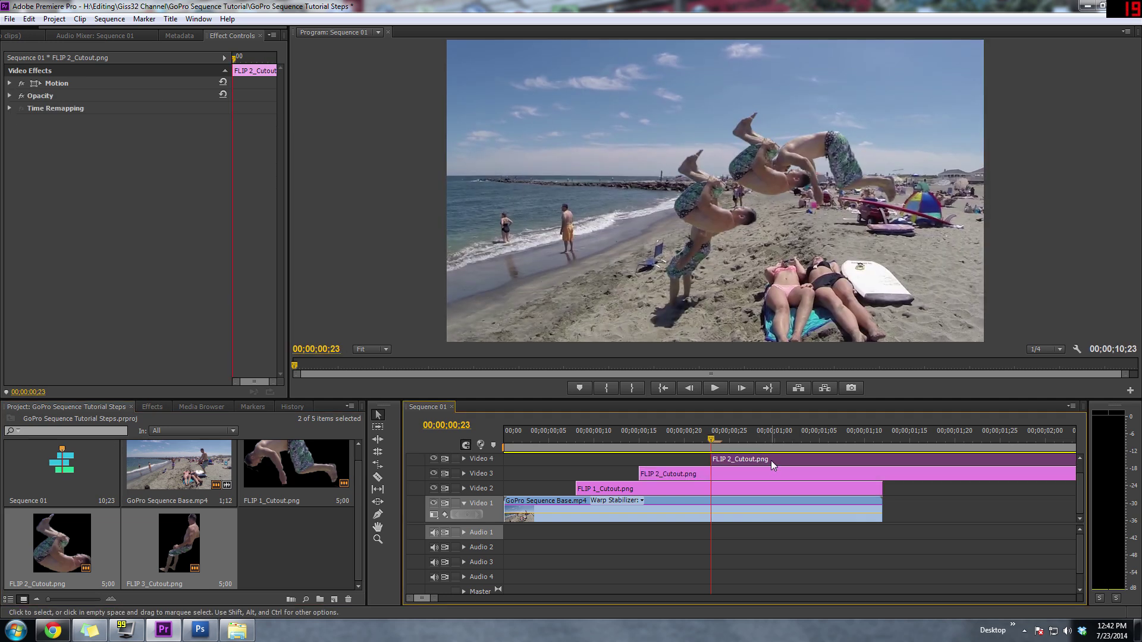
{"action": "key", "text": "Delete"}
{"action": "left_click", "coordinate": [263, 527]}
- Place FLIP 3_Cutout.png on Video 4 from frame 22 and lower it to 882.0, 681.0
{"action": "left_click_drag", "start_coordinate": [178, 542], "coordinate": [754, 463]}
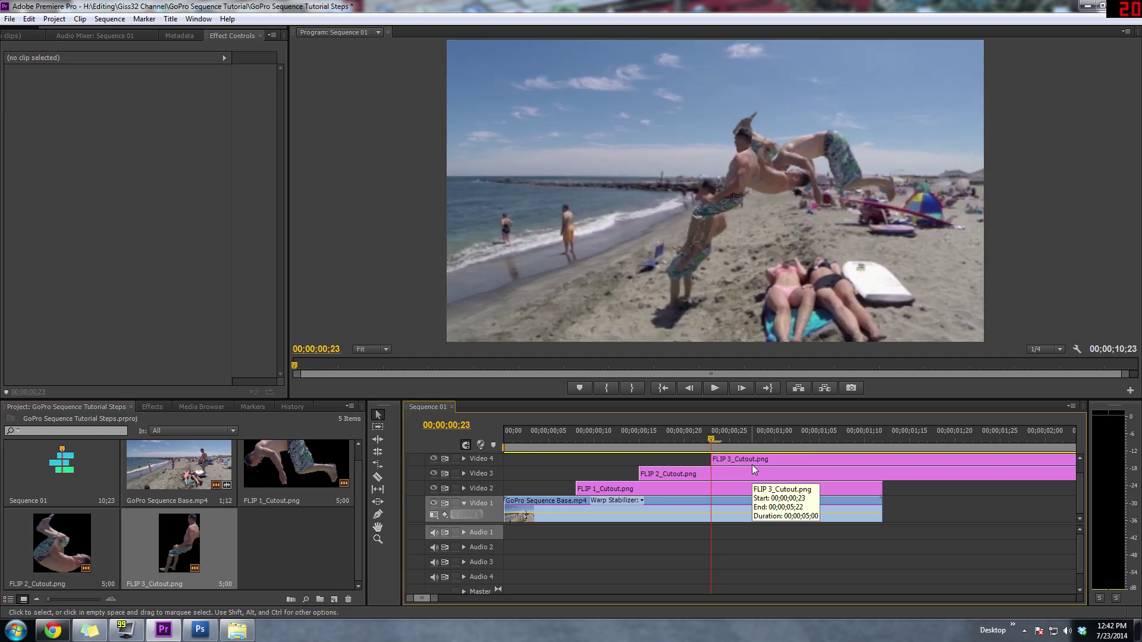
{"action": "left_click_drag", "start_coordinate": [748, 458], "coordinate": [772, 462]}
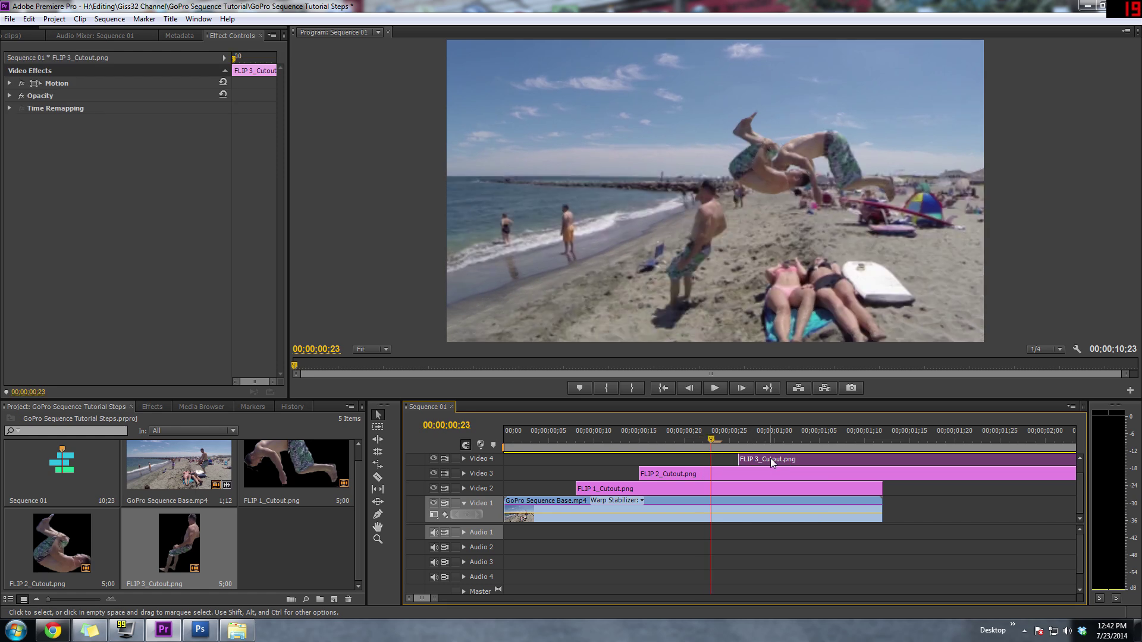
{"action": "left_click_drag", "start_coordinate": [771, 463], "coordinate": [711, 460]}
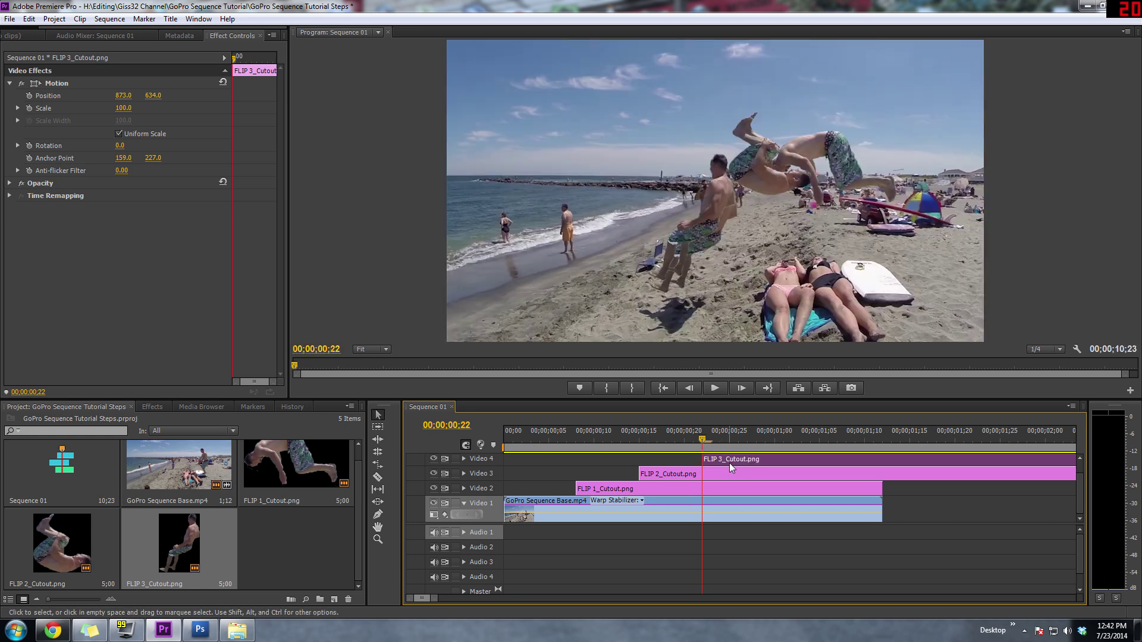
{"action": "left_click_drag", "start_coordinate": [152, 95], "coordinate": [128, 95]}
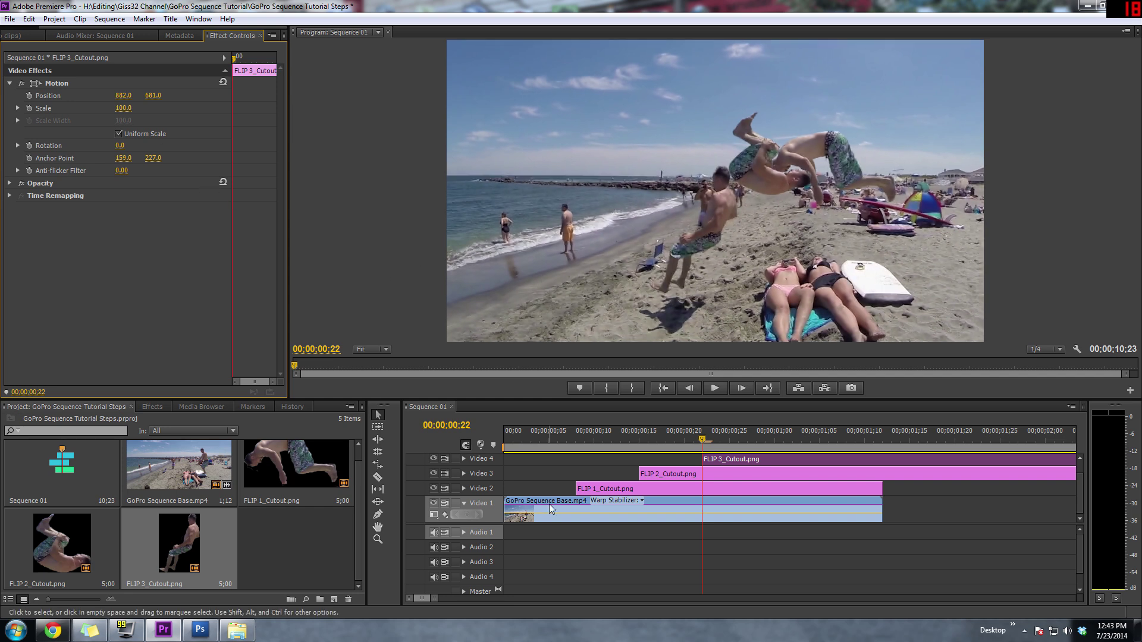
- Delete the extra FLIP 3_Cutout clips on Video 3 and Video 4
{"action": "left_click_drag", "start_coordinate": [431, 598], "coordinate": [445, 599]}
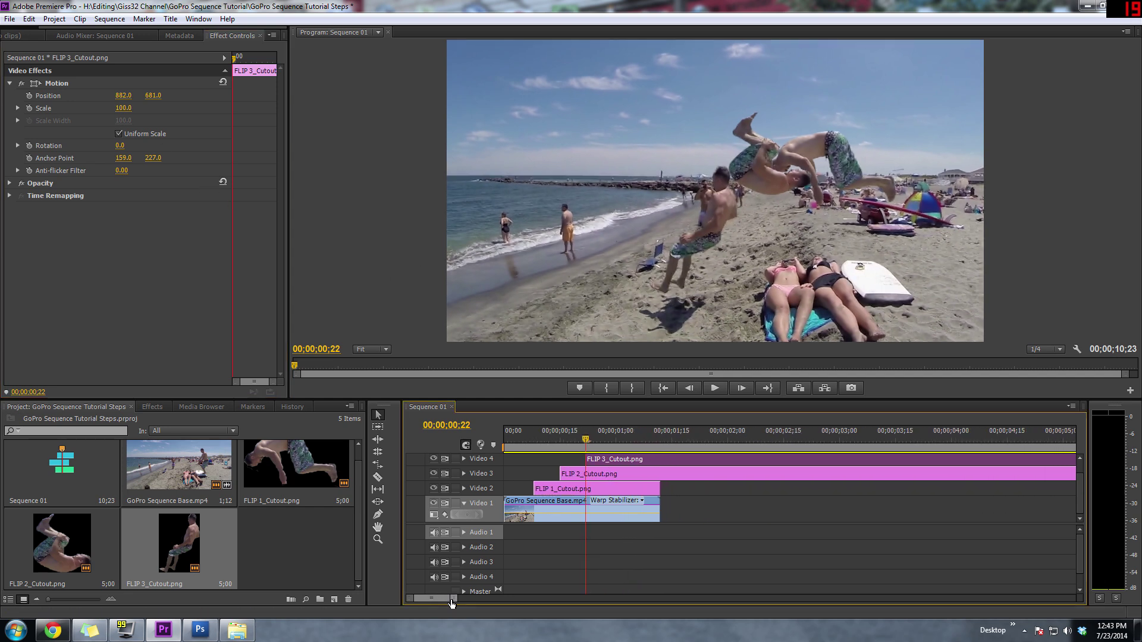
{"action": "left_click", "coordinate": [651, 508]}
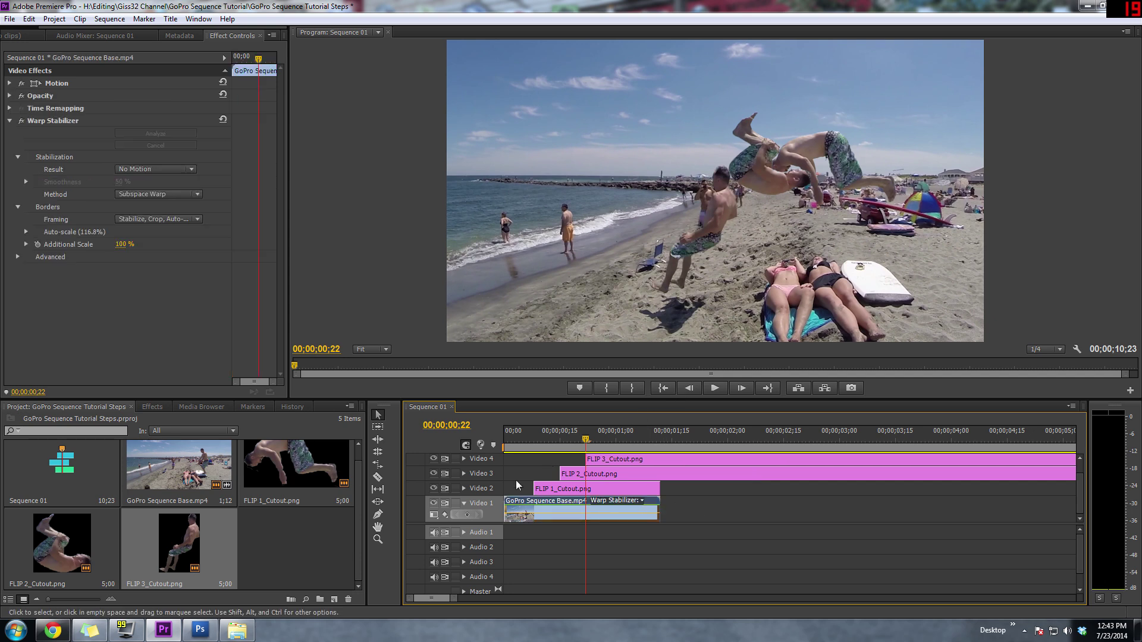
{"action": "left_click_drag", "start_coordinate": [455, 601], "coordinate": [471, 601]}
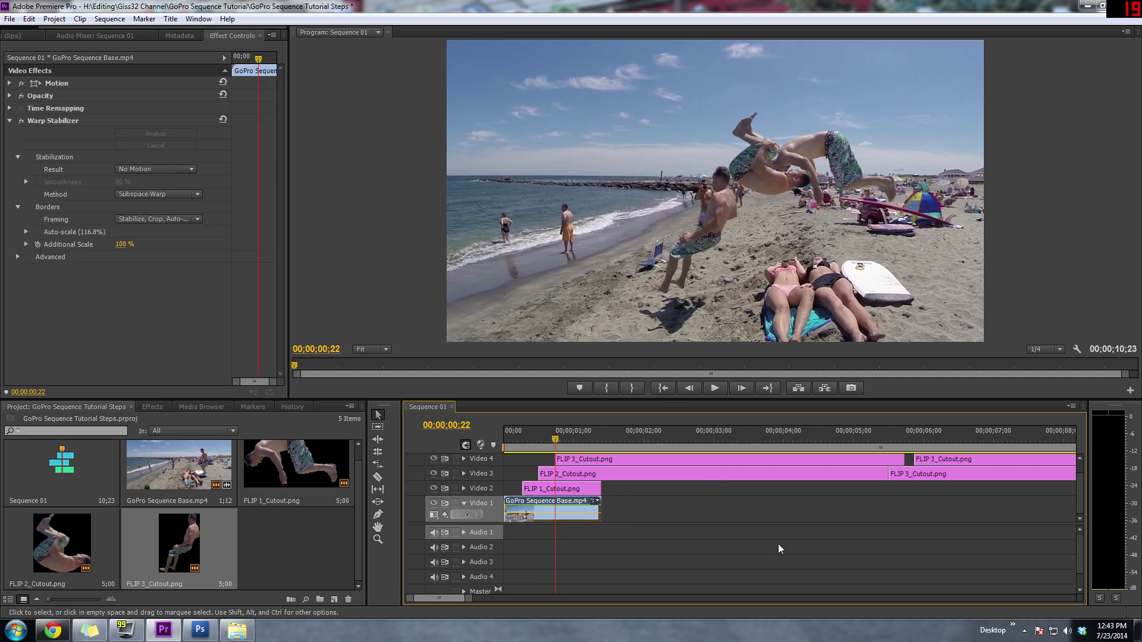
{"action": "left_click", "coordinate": [936, 477]}
{"action": "key", "text": "Delete"}
{"action": "left_click", "coordinate": [962, 459]}
{"action": "key", "text": "Delete"}
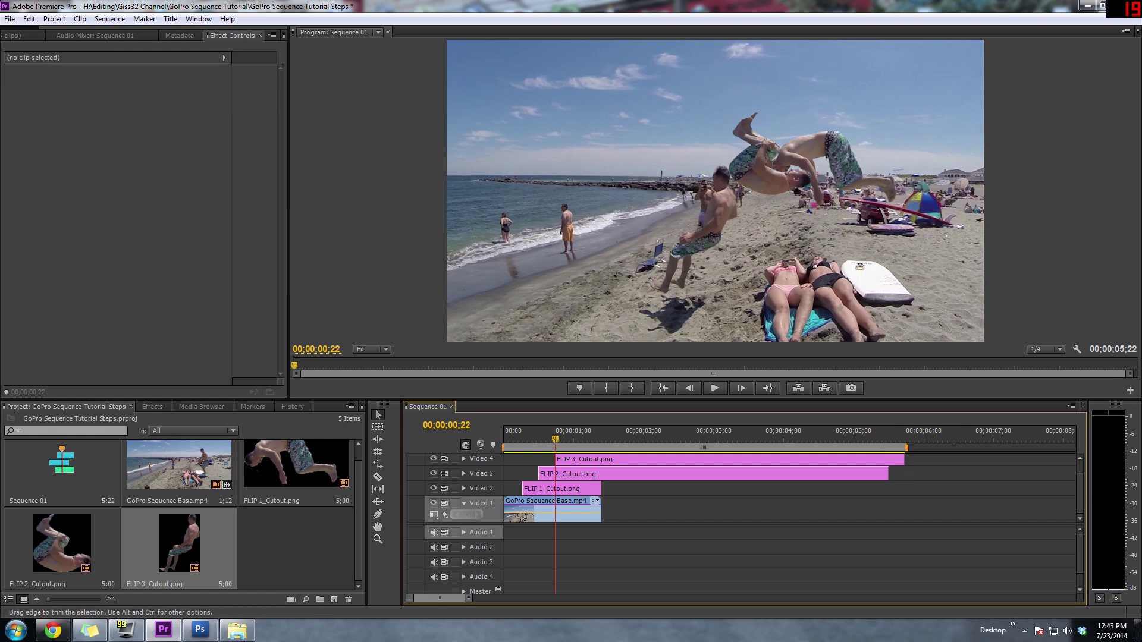
- Trim FLIP 2 and FLIP 3 cutouts to end with the GoPro clip, then preview from frame 6
{"action": "left_click_drag", "start_coordinate": [890, 474], "coordinate": [602, 474]}
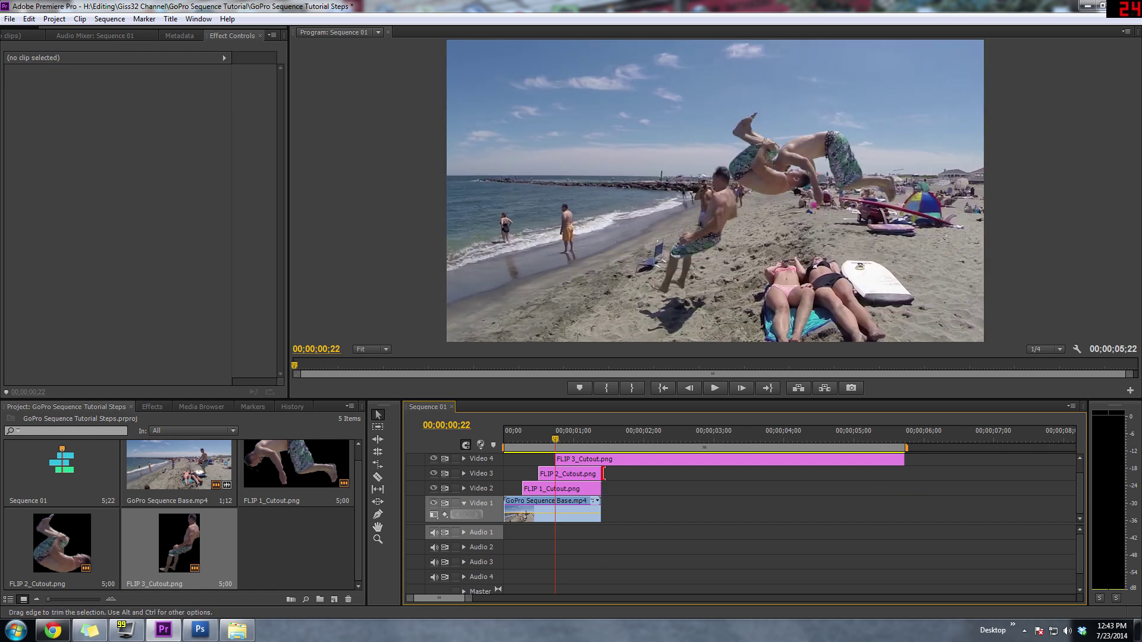
{"action": "left_click_drag", "start_coordinate": [904, 459], "coordinate": [600, 459]}
{"action": "left_click", "coordinate": [520, 436]}
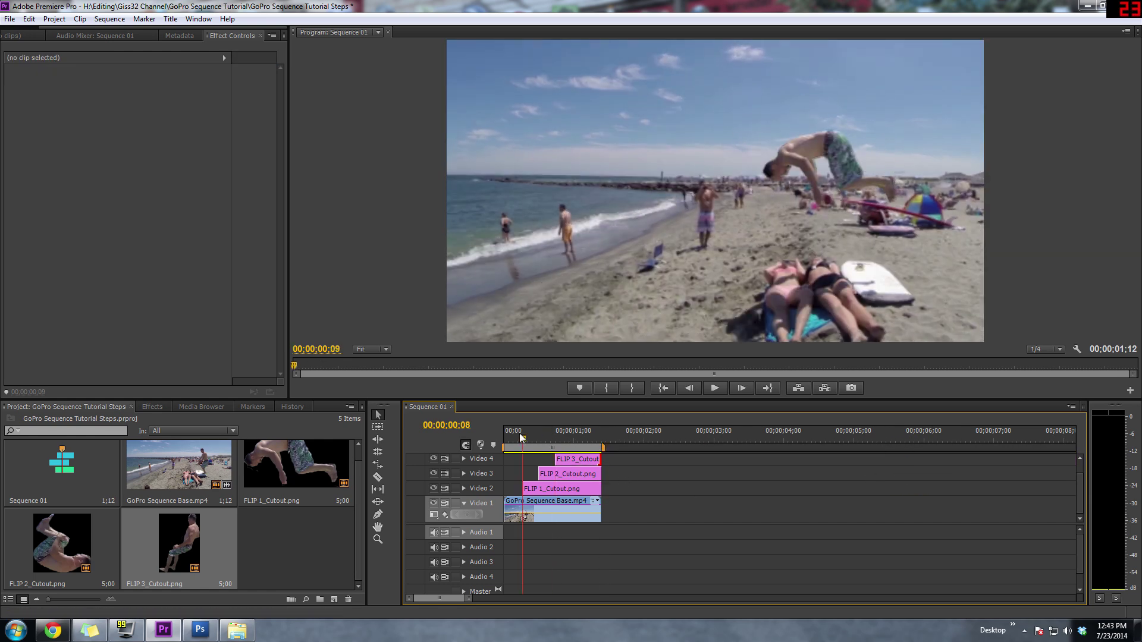
{"action": "mouse_move", "coordinate": [521, 436]}
{"action": "left_mouse_down"}
{"action": "mouse_move", "coordinate": [501, 434]}
{"action": "mouse_move", "coordinate": [518, 438]}
{"action": "left_mouse_up"}
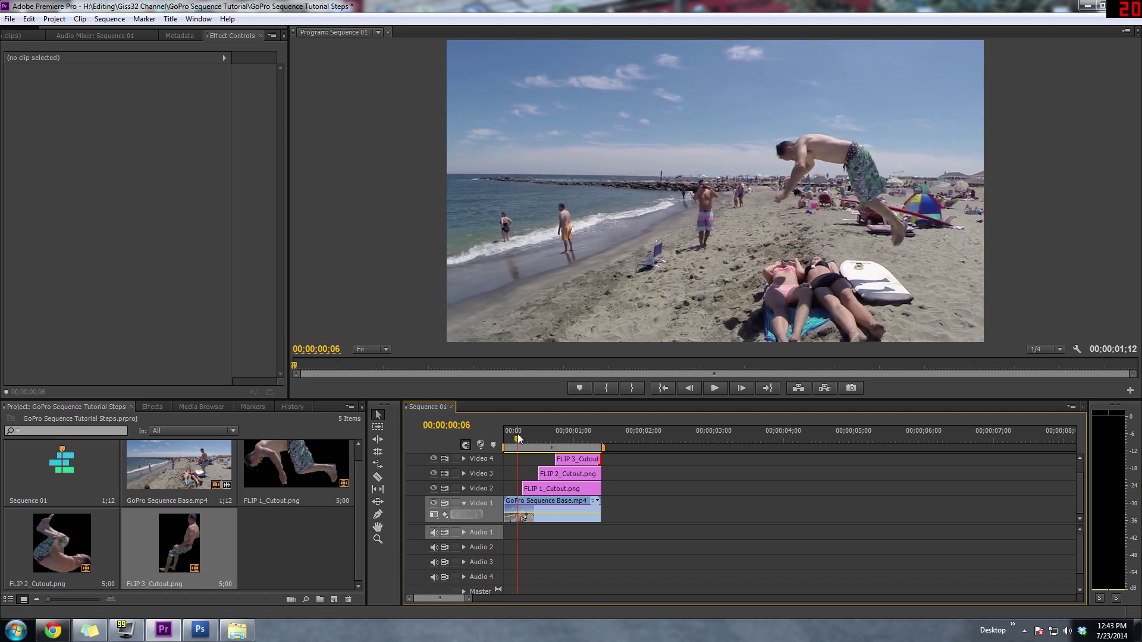
{"action": "key", "text": "space"}
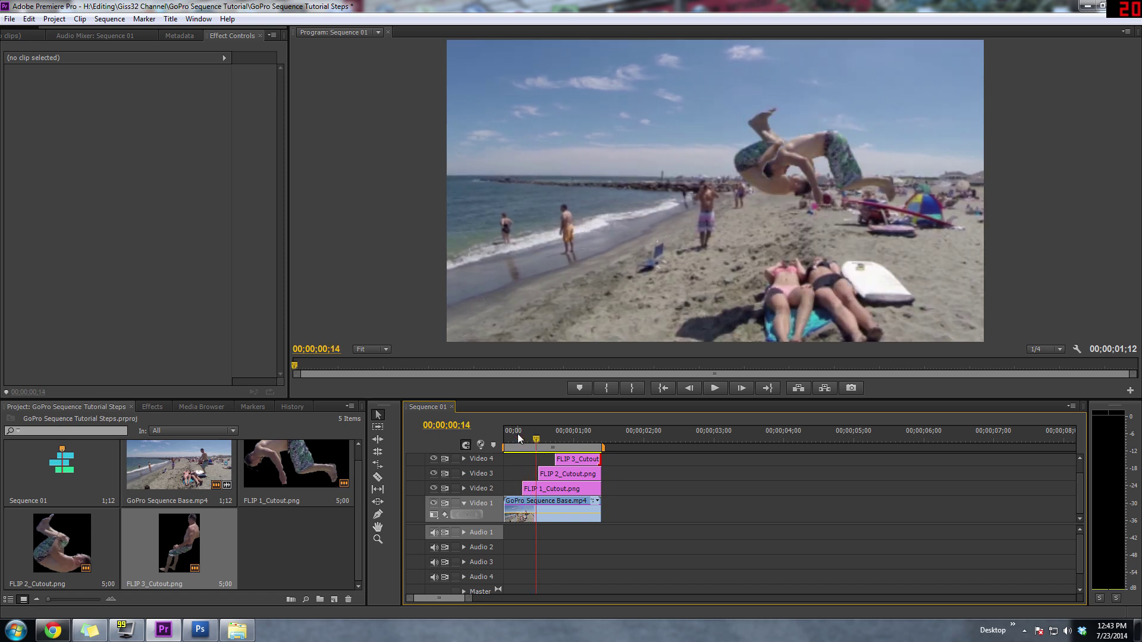